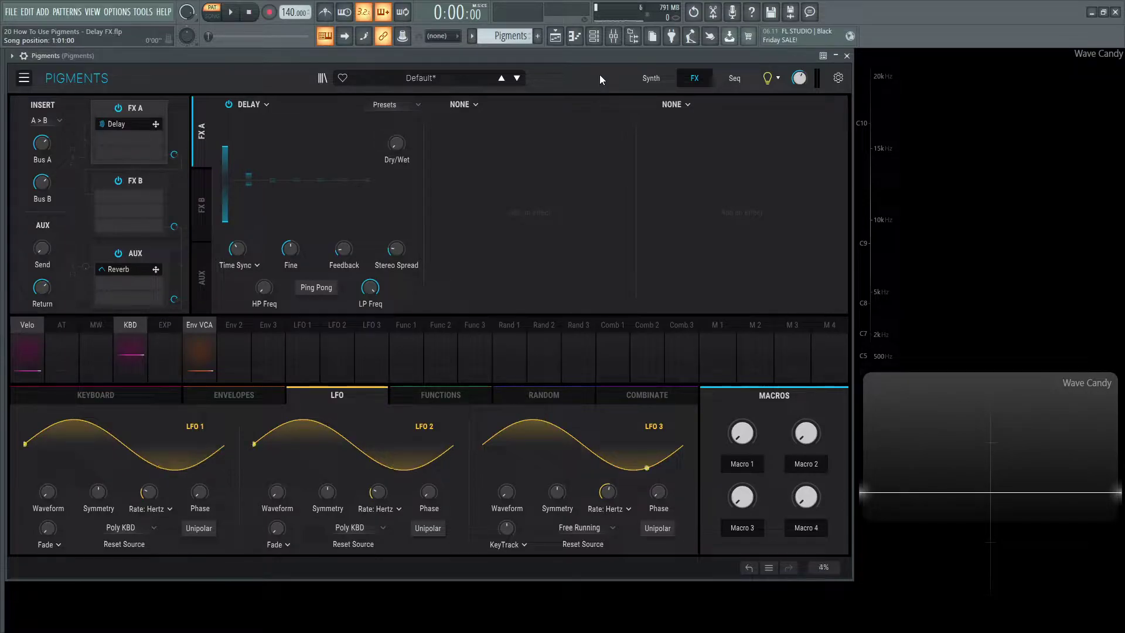
# Step: Check the Synth page, return to the FX page, and play several notes to hear the sound with the delay's current mix
pyautogui.click(649, 79)
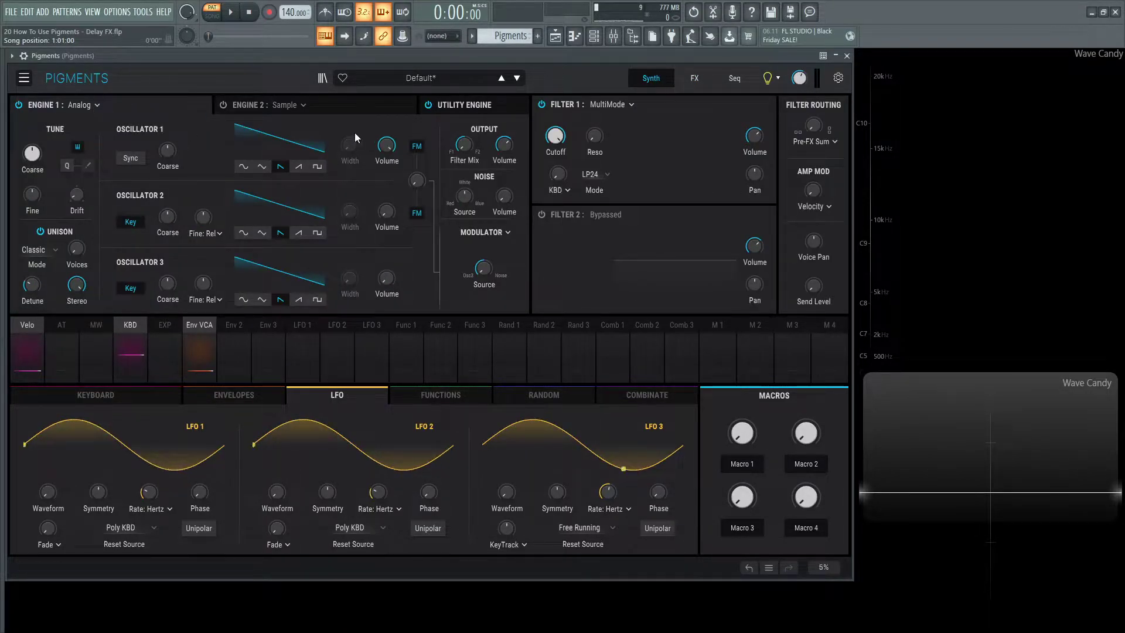
pyautogui.click(694, 78)
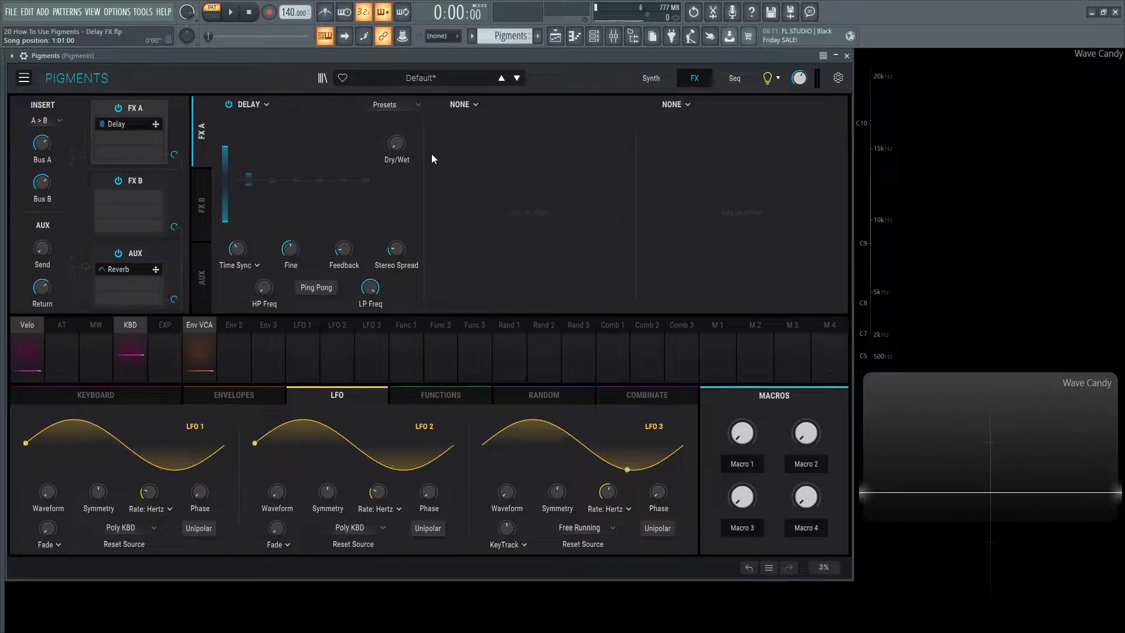
pyautogui.press('n')
pyautogui.press('n')
pyautogui.press('n')
pyautogui.press('n')
pyautogui.press('n')
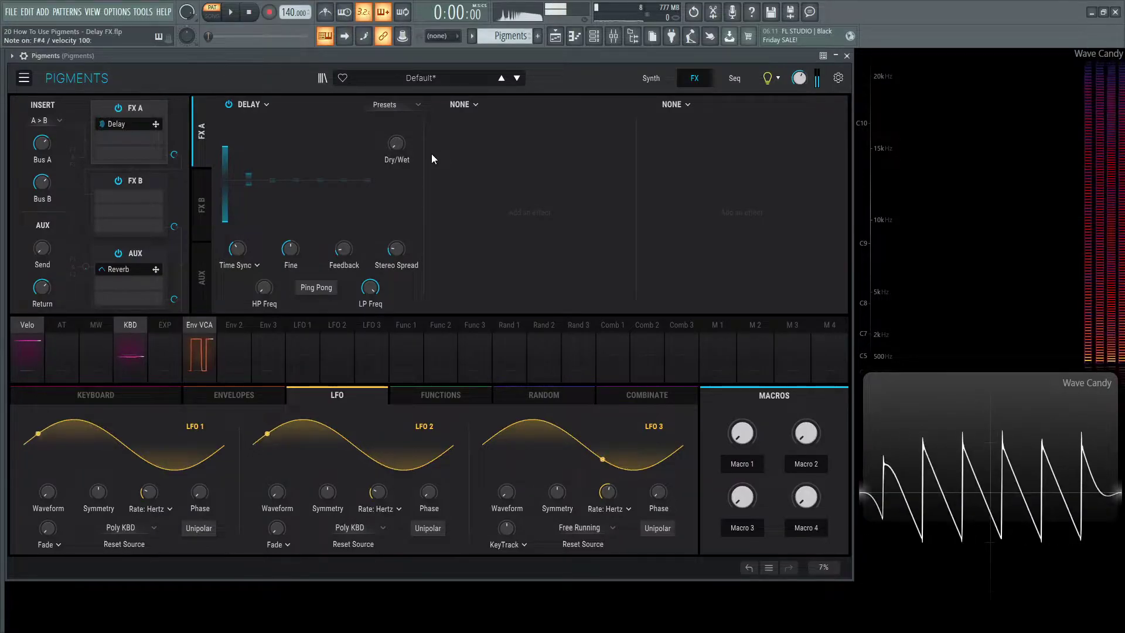
pyautogui.press('x')
pyautogui.press('x')
pyautogui.press('x')
pyautogui.press('x')
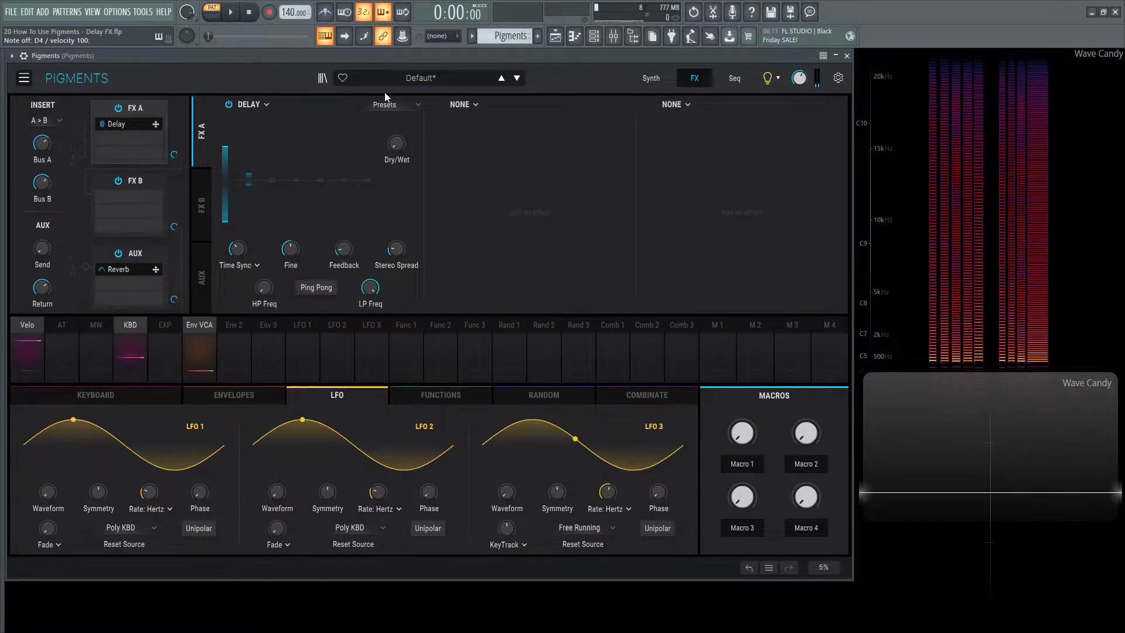
# Step: Raise the delay's Dry/Wet mix to about halfway
pyautogui.moveTo(397, 143)
pyautogui.mouseDown()
pyautogui.moveTo(395, 134)
pyautogui.moveTo(395, 144)
pyautogui.mouseUp()
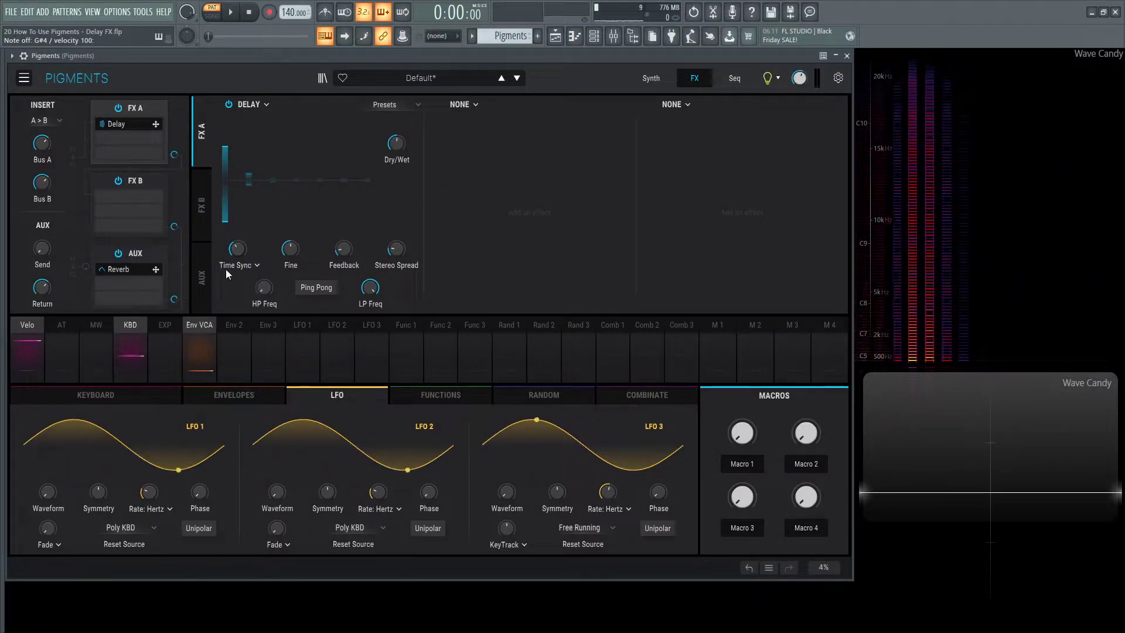
# Step: Try different synced delay times, from 1/2 and longer down to very short divisions, while playing test notes
pyautogui.moveTo(238, 253)
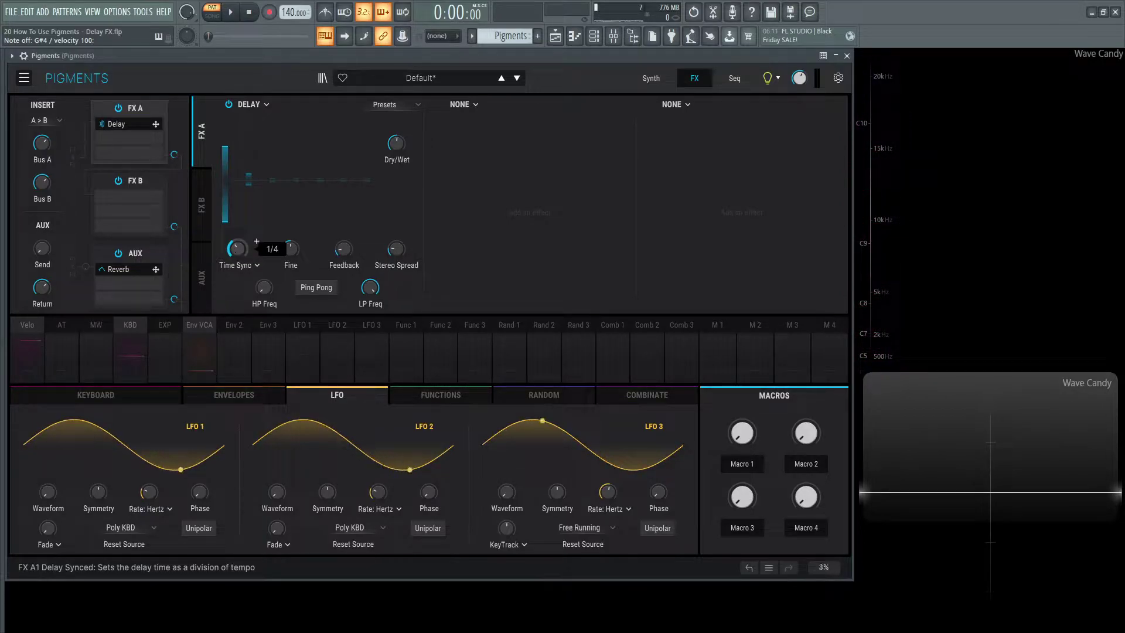
pyautogui.click(237, 252)
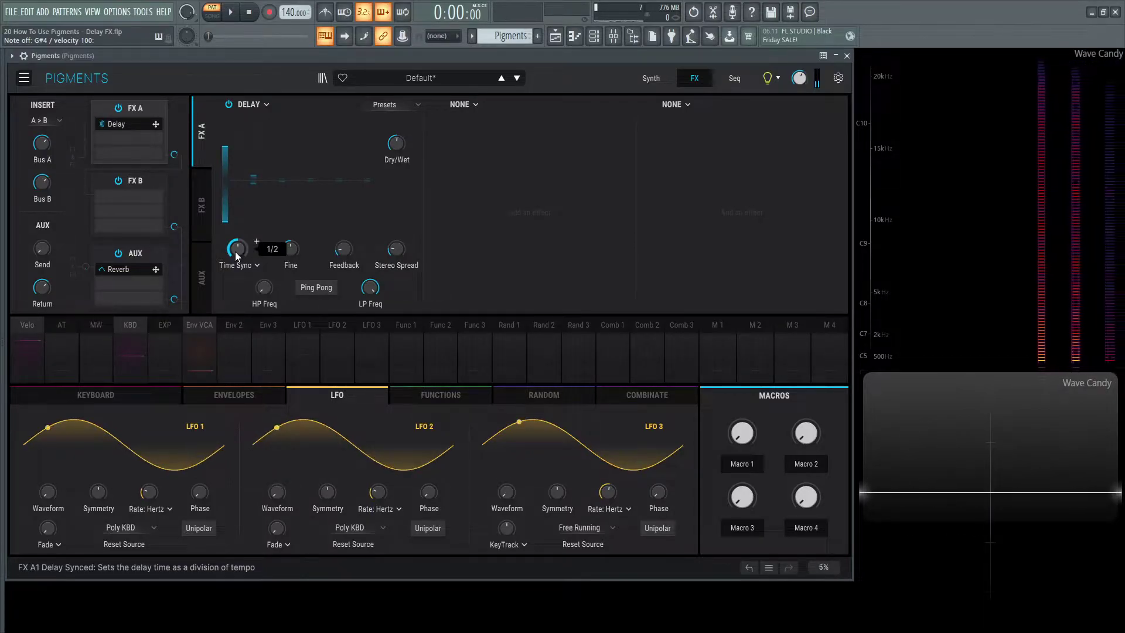
pyautogui.press('h')
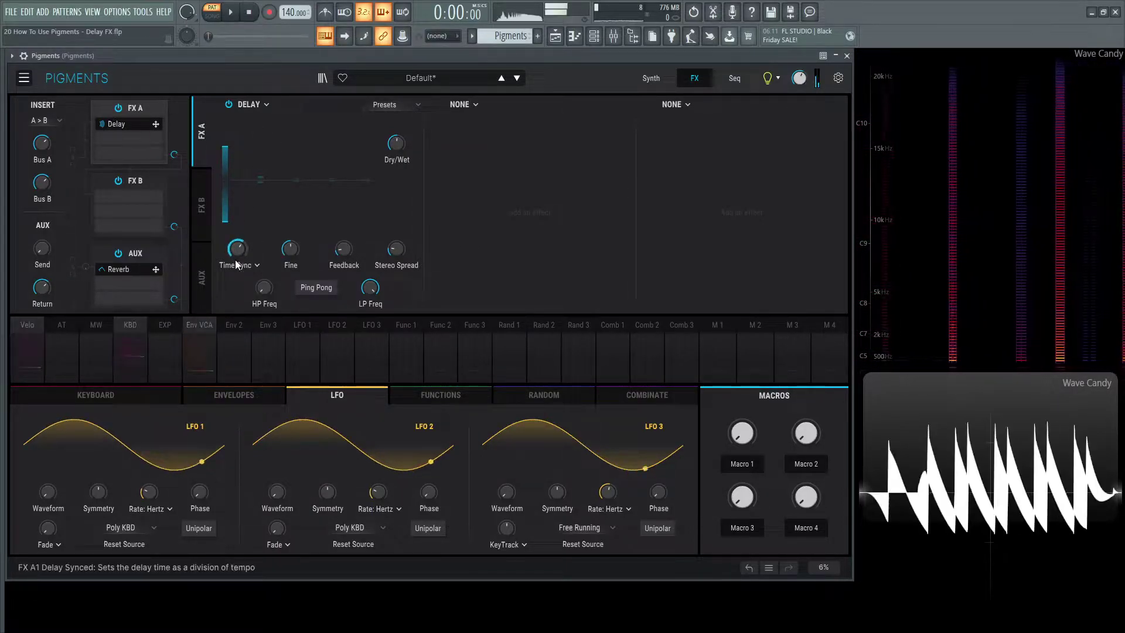
pyautogui.moveTo(237, 251); pyautogui.dragTo(237, 281)
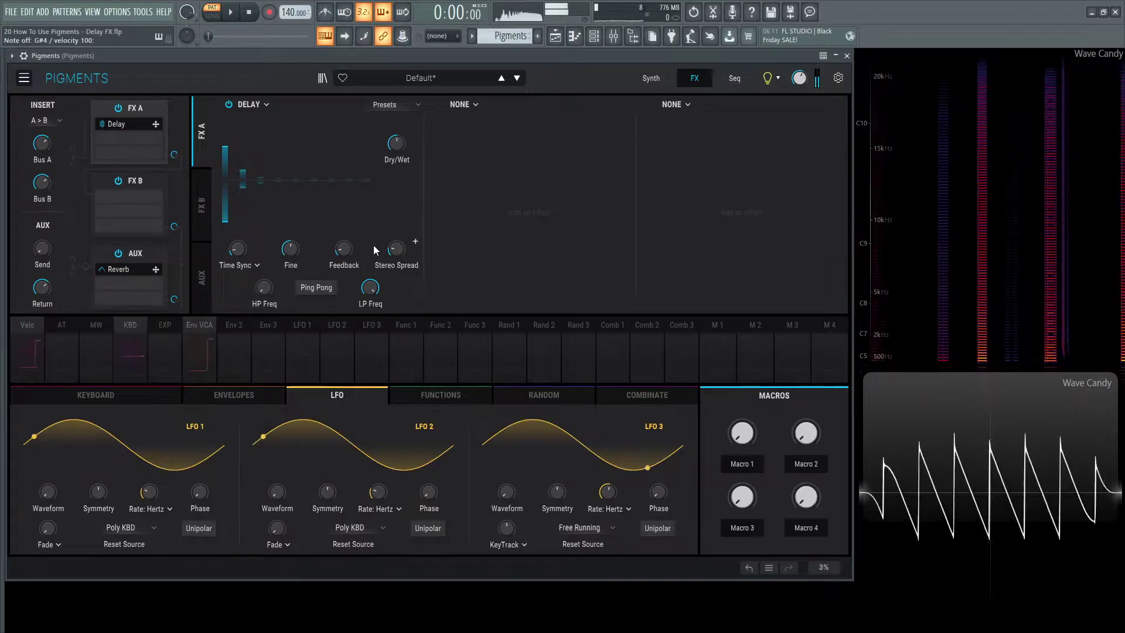
pyautogui.moveTo(246, 254); pyautogui.dragTo(246, 275)
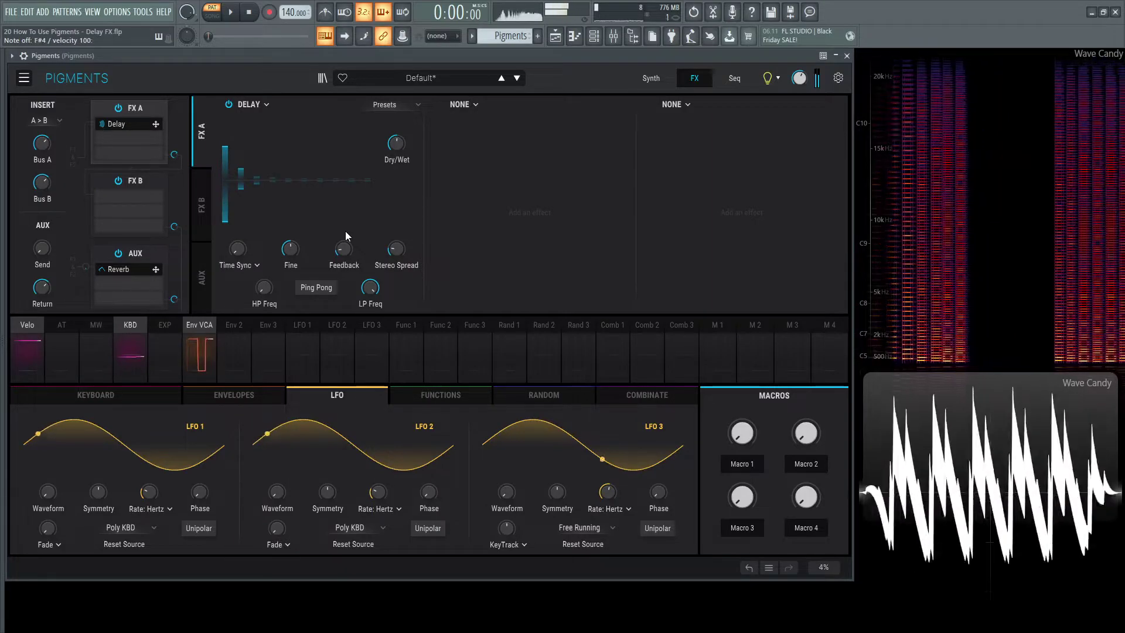
# Step: Switch the delay time type to Time and try 437 ms, 823 ms and 200 ms while playing test notes
pyautogui.click(251, 266)
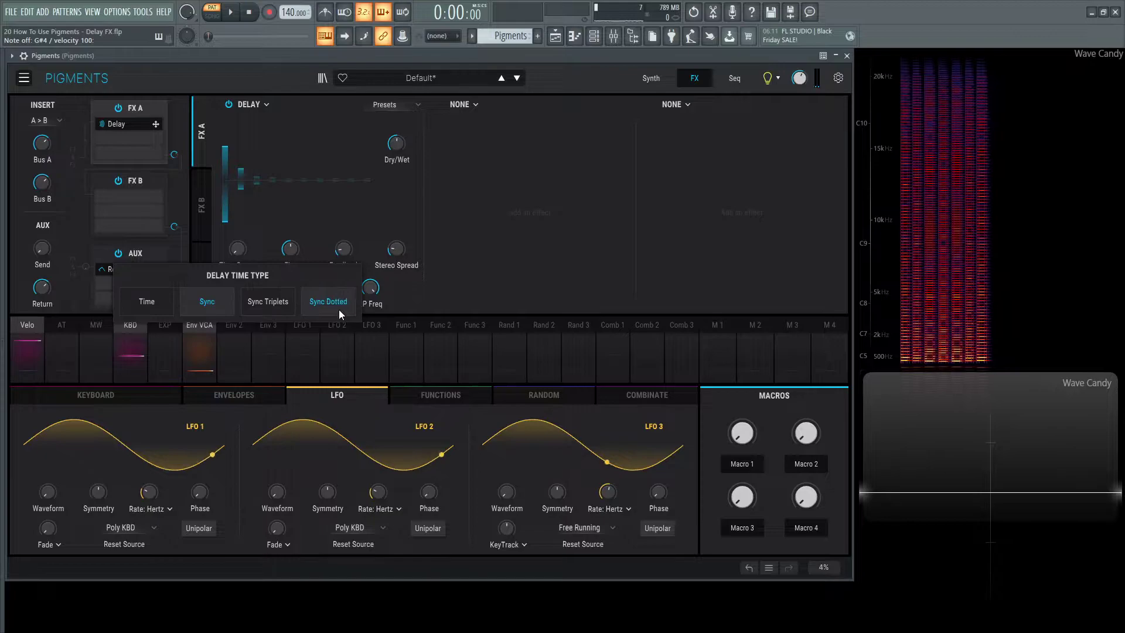
pyautogui.click(167, 300)
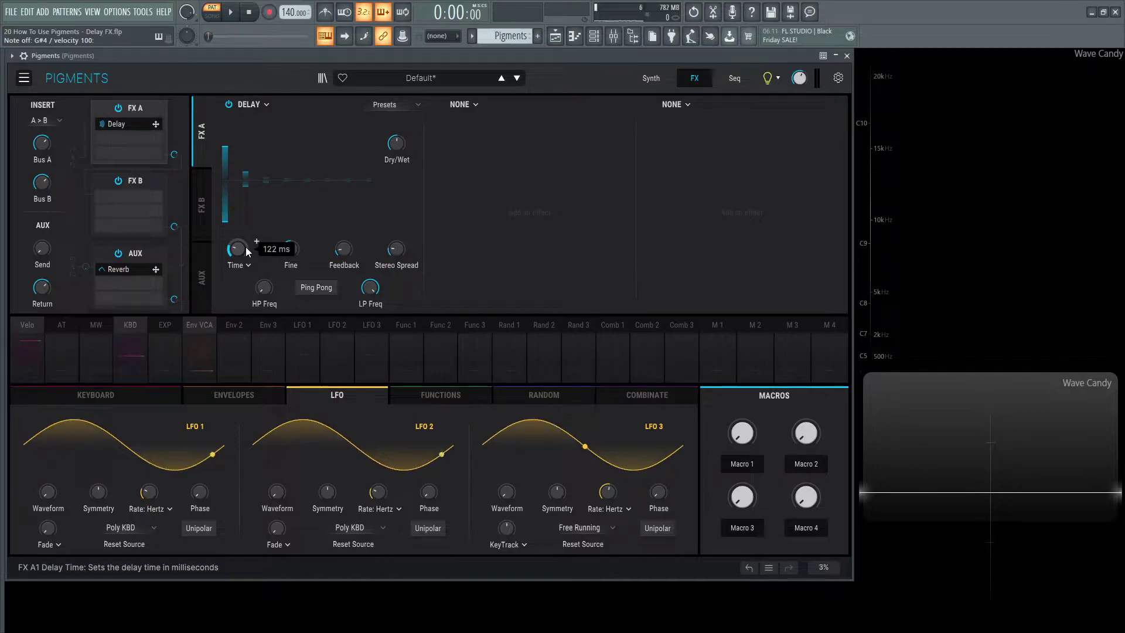
pyautogui.scroll(6, 241, 253)
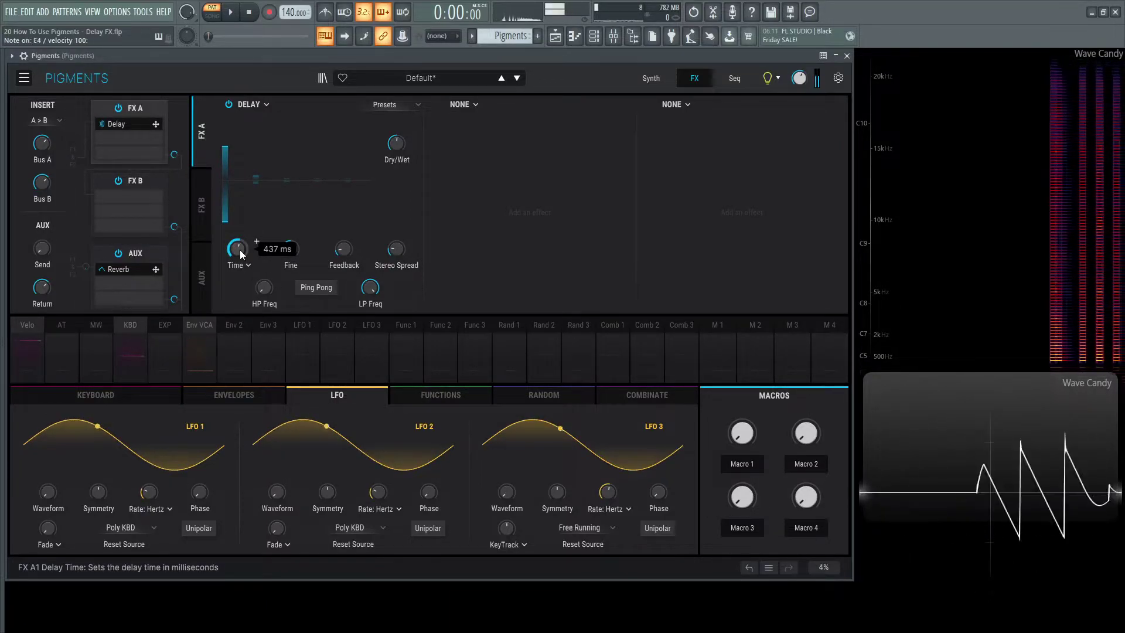
pyautogui.scroll(6, 241, 249)
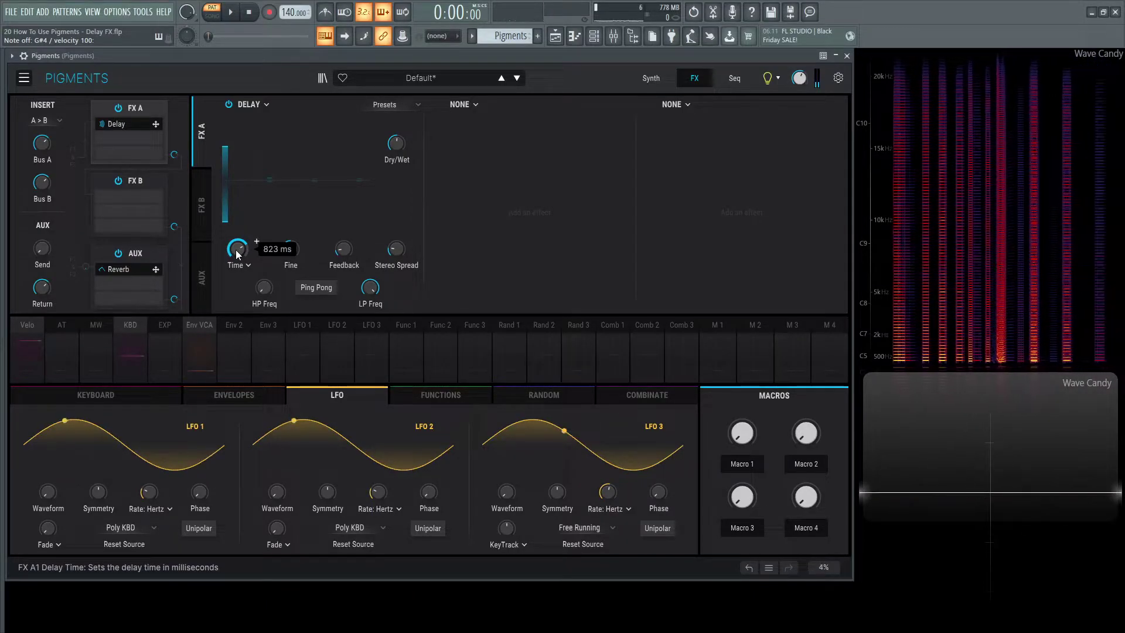
pyautogui.moveTo(236, 250); pyautogui.dragTo(236, 280)
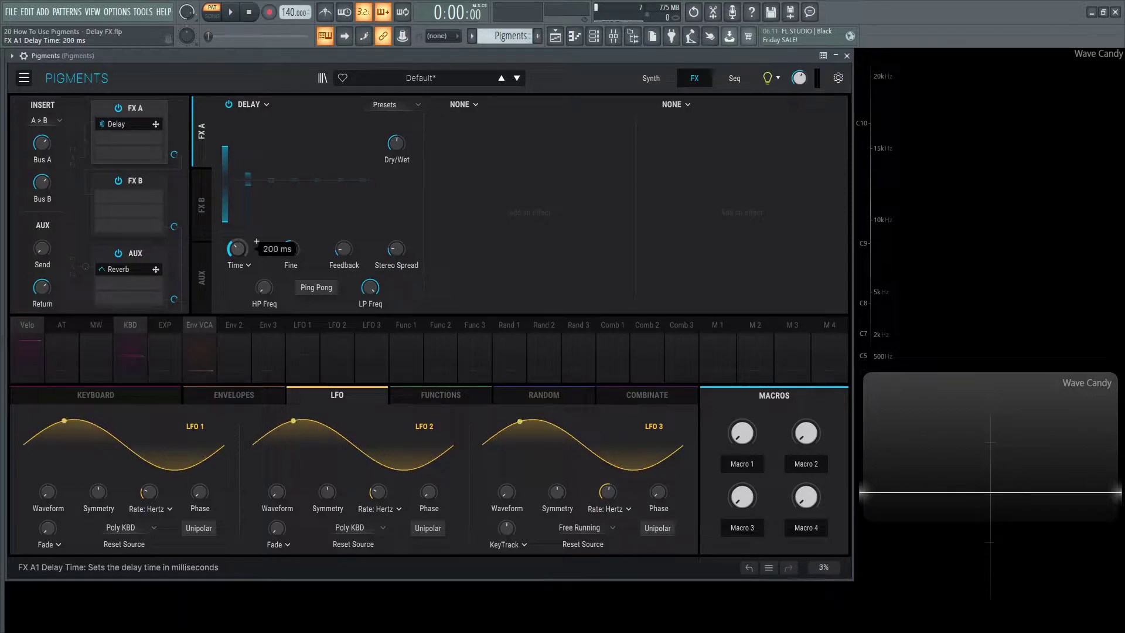
pyautogui.press('c')
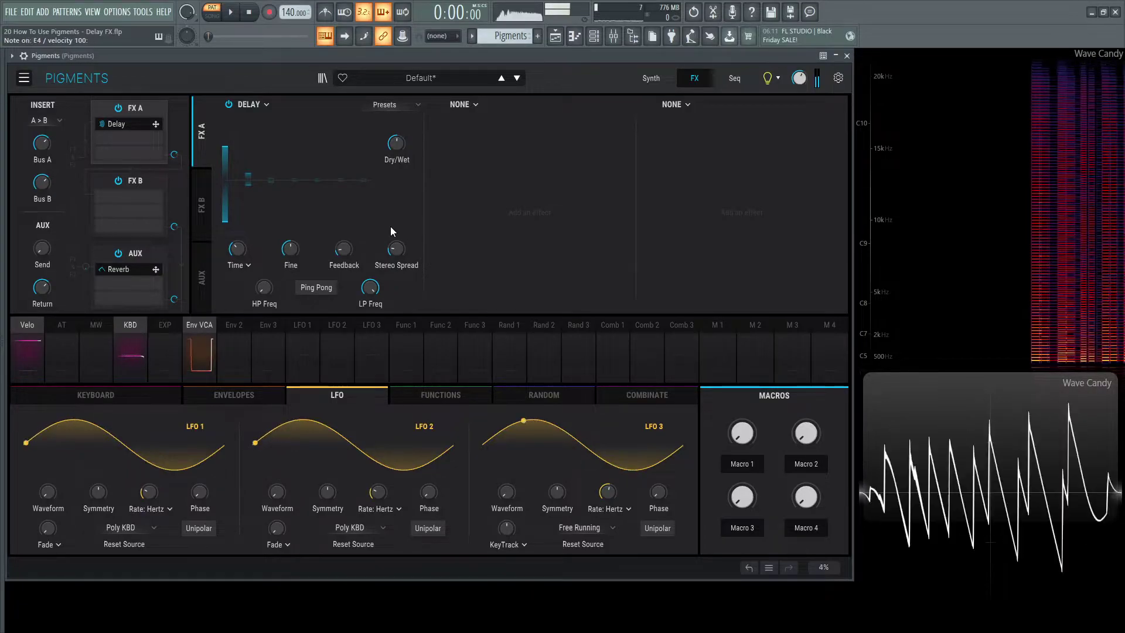
pyautogui.press('x')
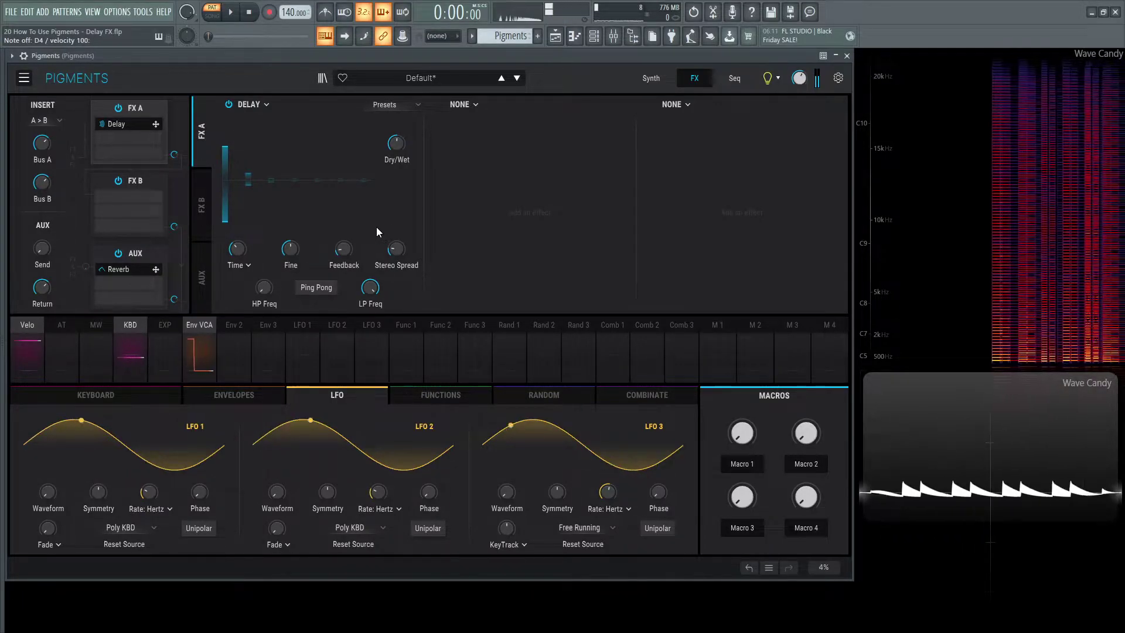
# Step: Return the delay time type to Sync and play notes to hear the tempo-synced echoes
pyautogui.click(250, 265)
pyautogui.click(217, 302)
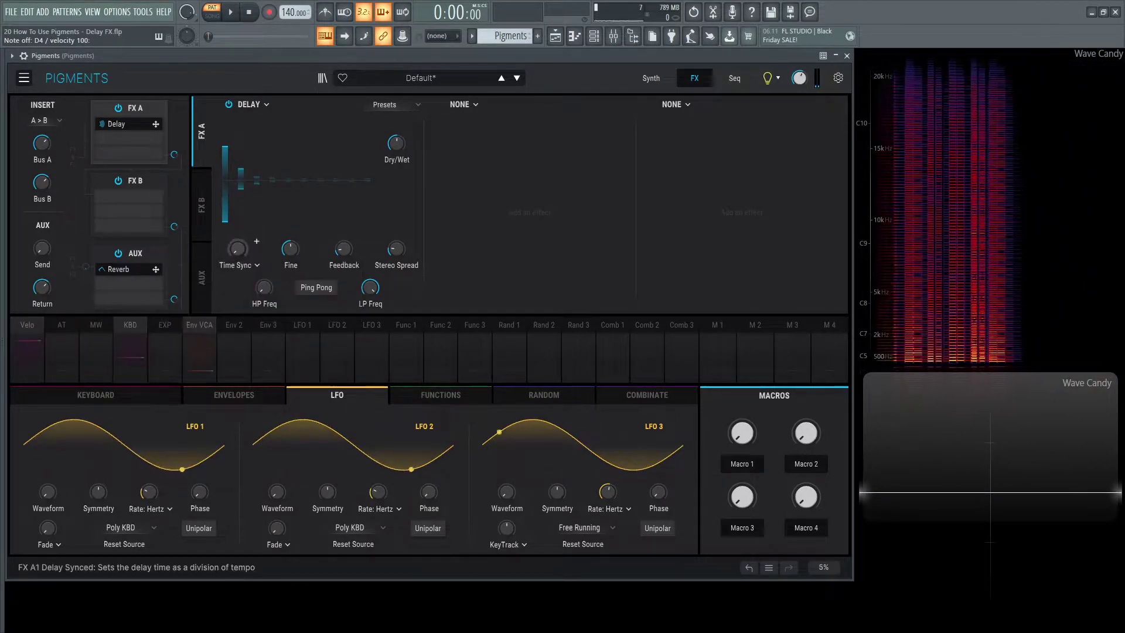
pyautogui.press('h')
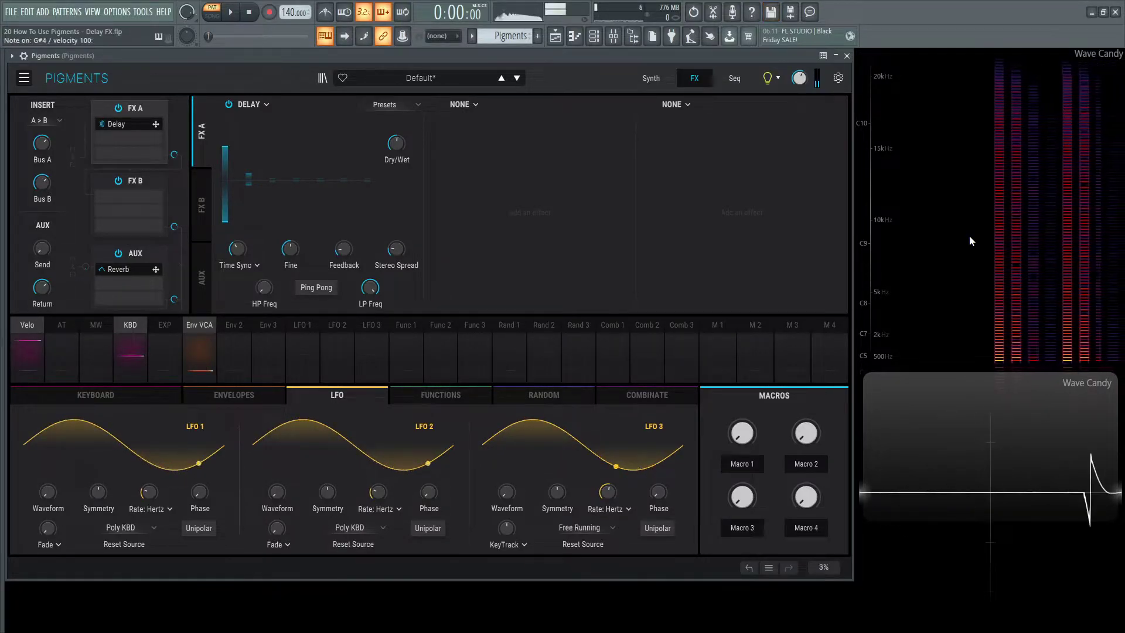
# Step: Try the delay's Feedback at about 0.405 and play a note to hear the repetitions
pyautogui.moveTo(290, 253)
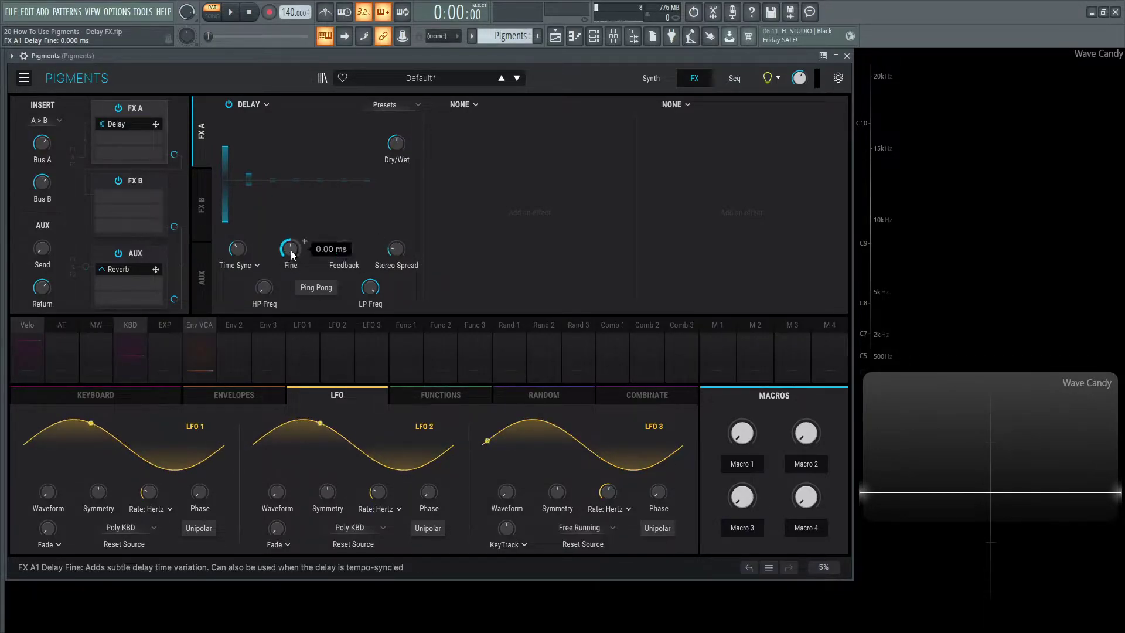
pyautogui.moveTo(348, 251)
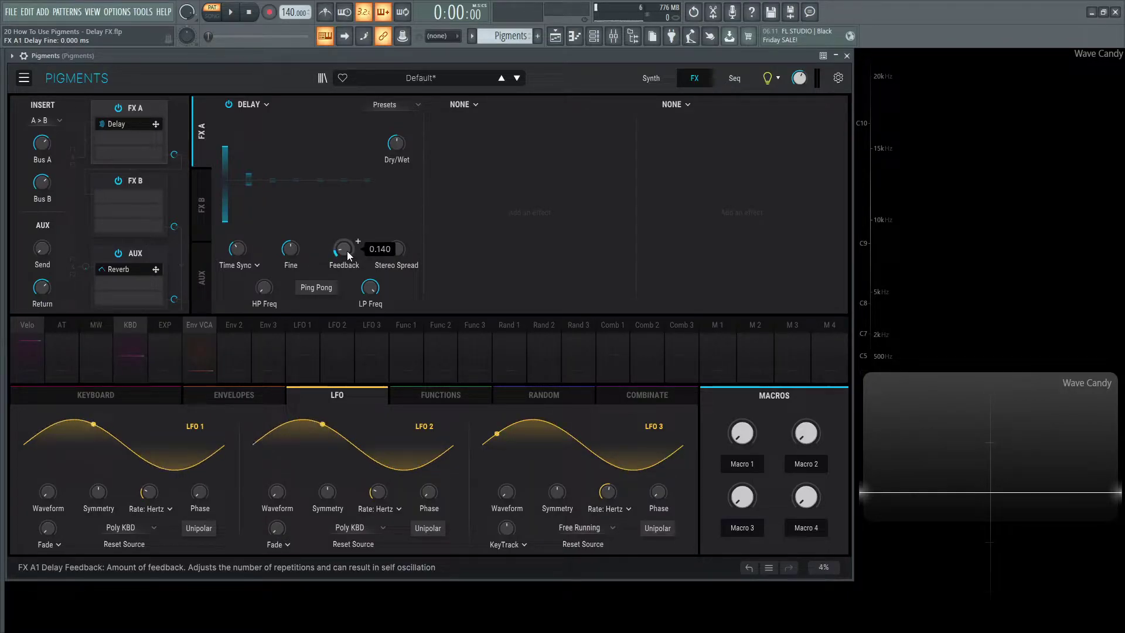
pyautogui.moveTo(347, 251); pyautogui.dragTo(347, 229)
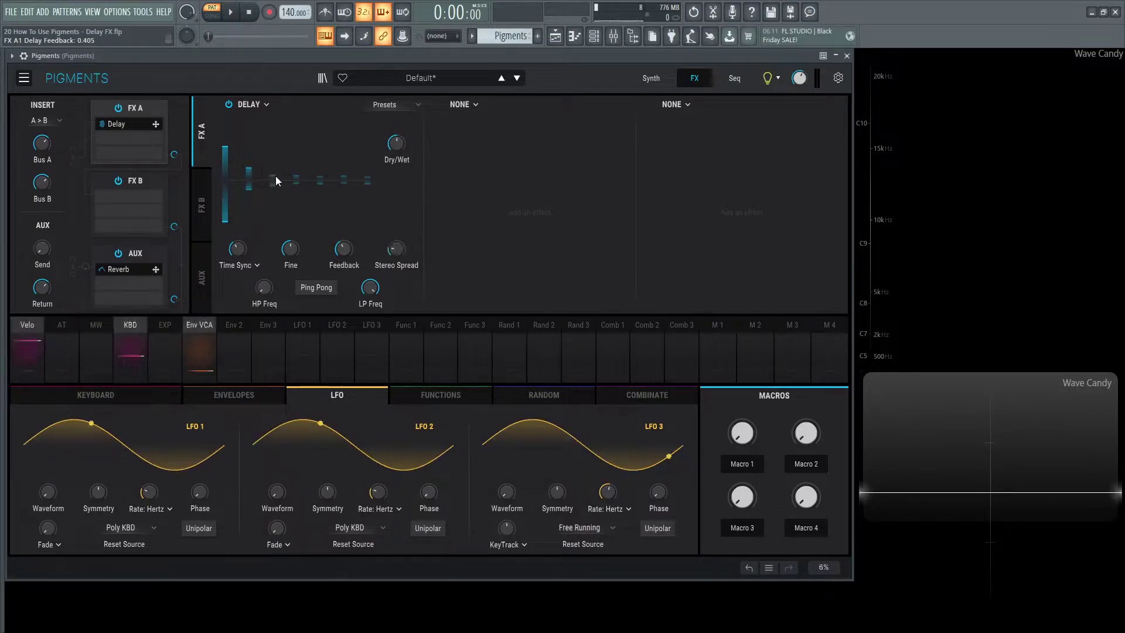
pyautogui.press('h')
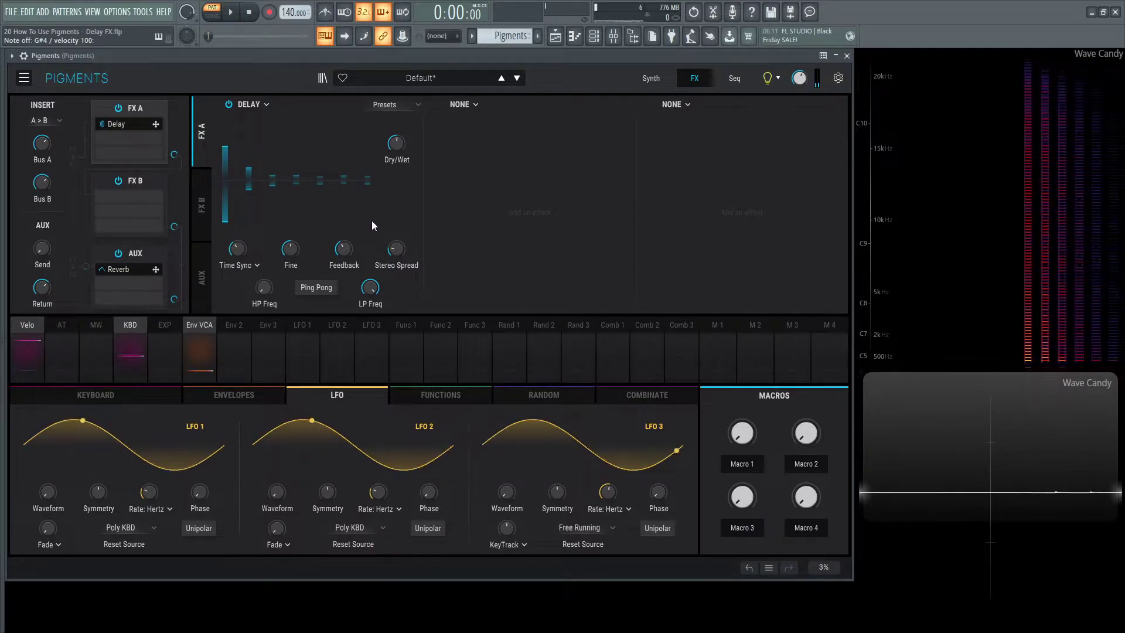
# Step: Try the delay's Feedback at its minimum and play several short notes
pyautogui.moveTo(344, 249); pyautogui.dragTo(344, 282)
pyautogui.press('h')
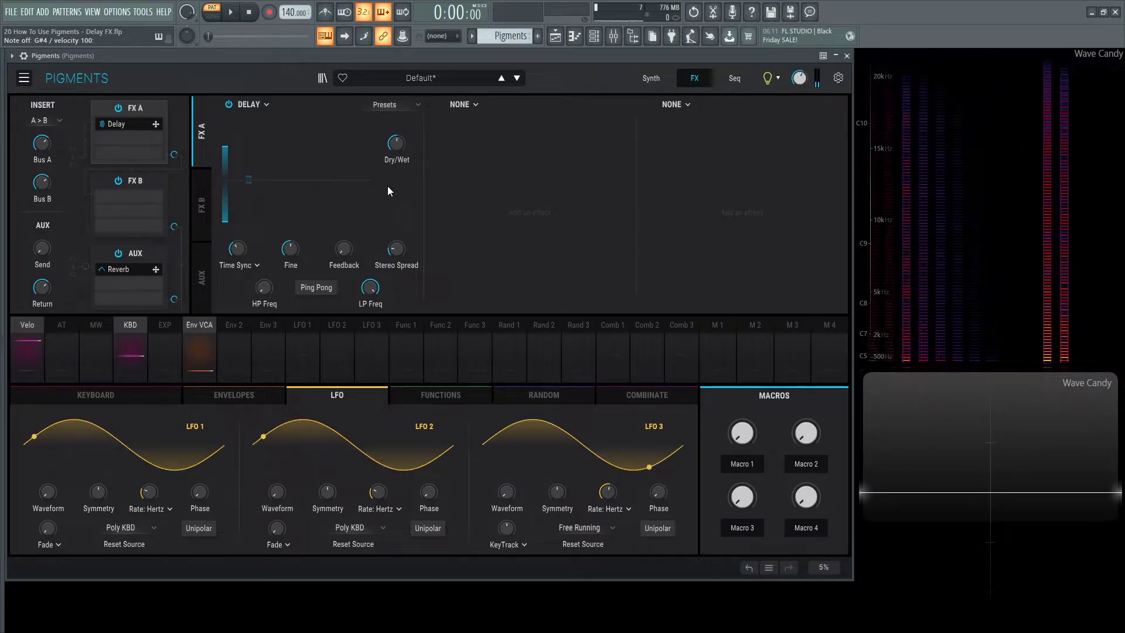
pyautogui.press('h')
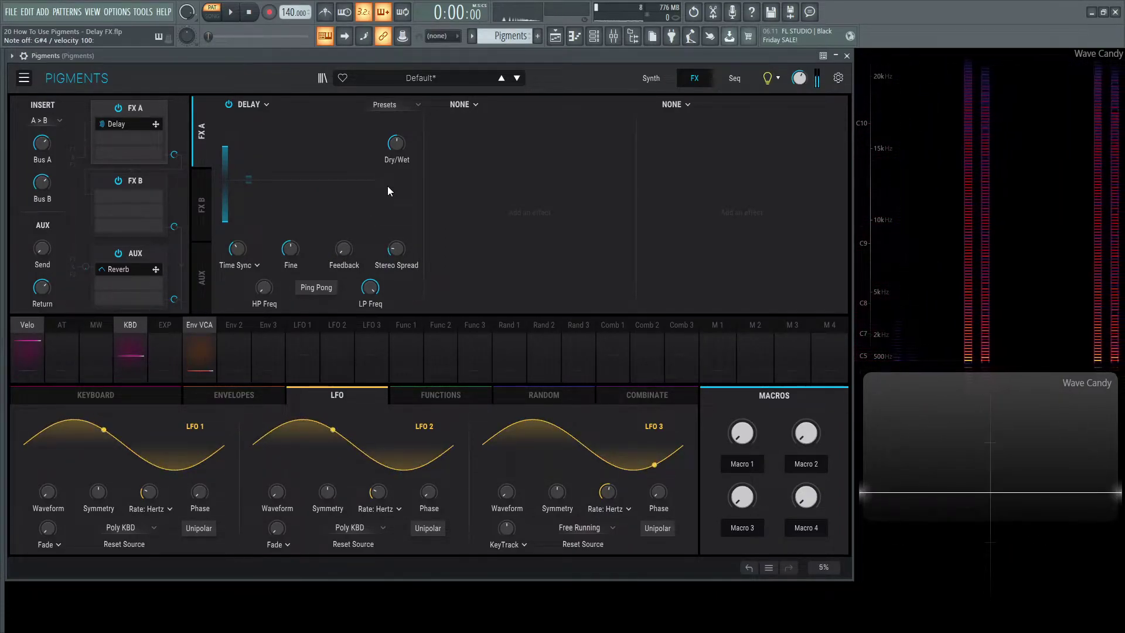
pyautogui.press('h')
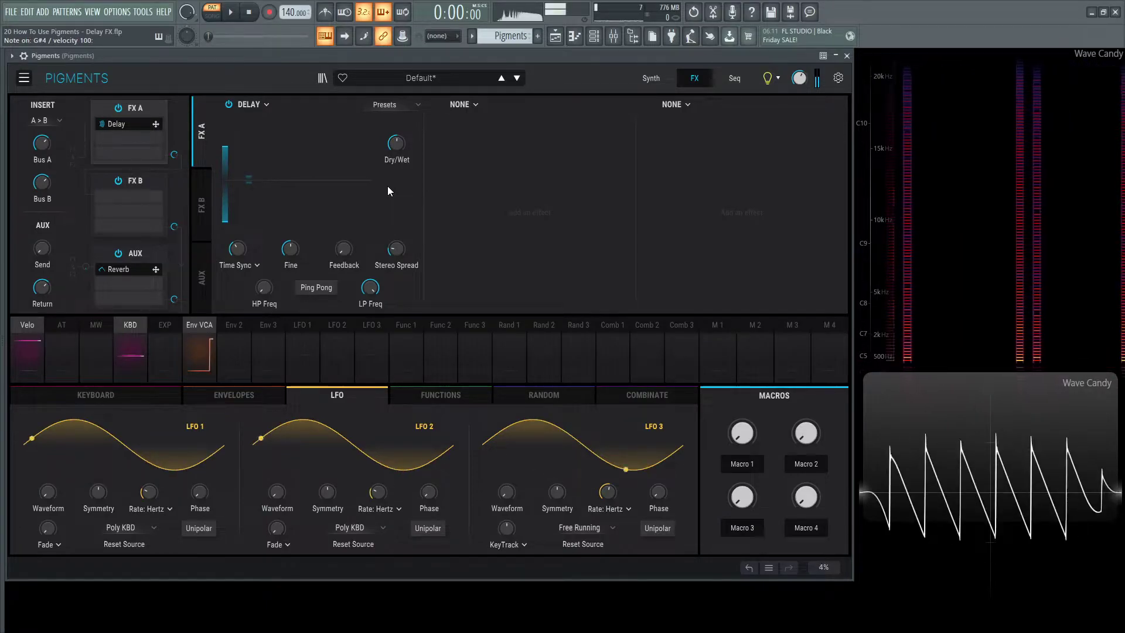
# Step: Raise the delay's Feedback in stages to slightly above 0.228, playing notes to judge the repeats
pyautogui.moveTo(347, 249); pyautogui.dragTo(347, 241)
pyautogui.press('h')
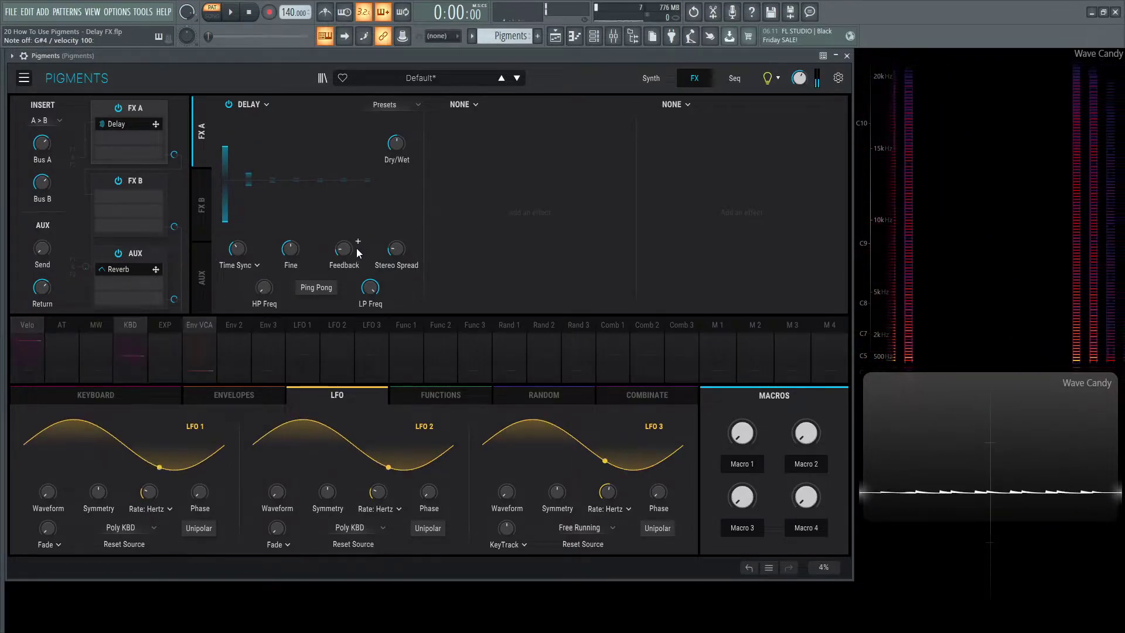
pyautogui.moveTo(345, 255)
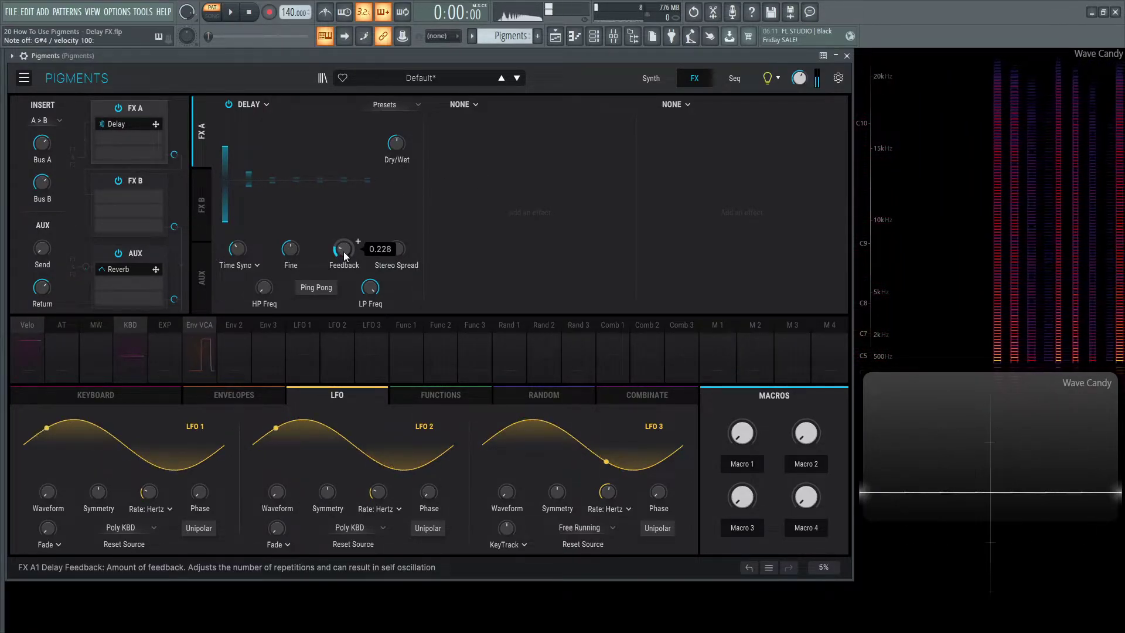
pyautogui.scroll(2, 343, 251)
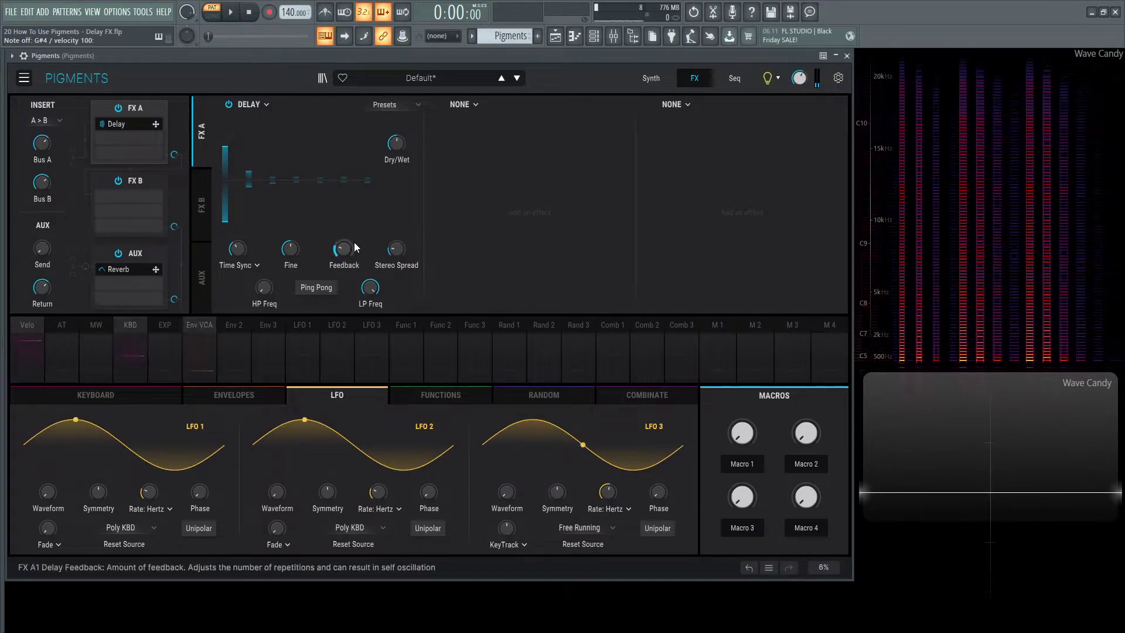
pyautogui.moveTo(344, 249); pyautogui.dragTo(343, 237)
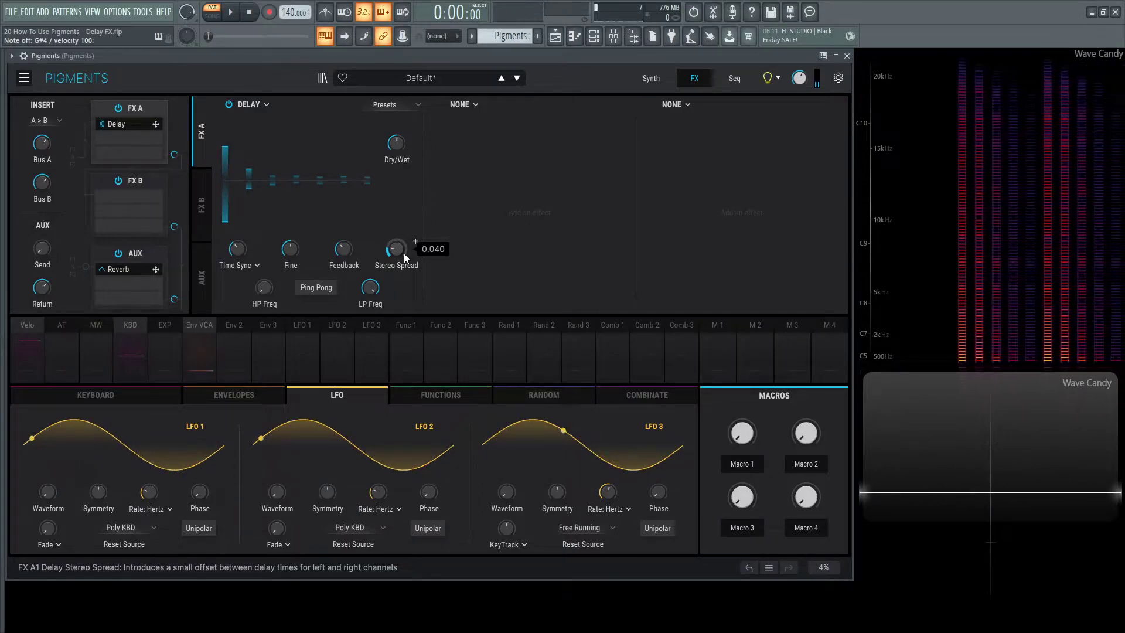
# Step: Compare the delay's Stereo Spread at 0.200 and 0.00 while playing notes, and leave it at 0.00
pyautogui.moveTo(404, 254); pyautogui.dragTo(403, 244)
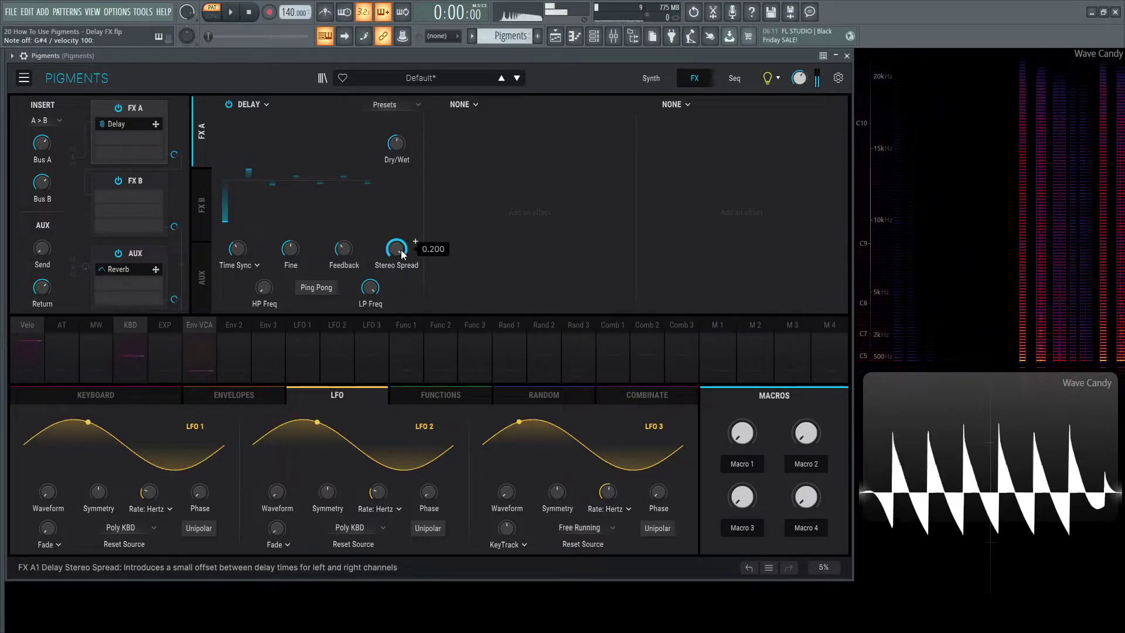
pyautogui.doubleClick(401, 249)
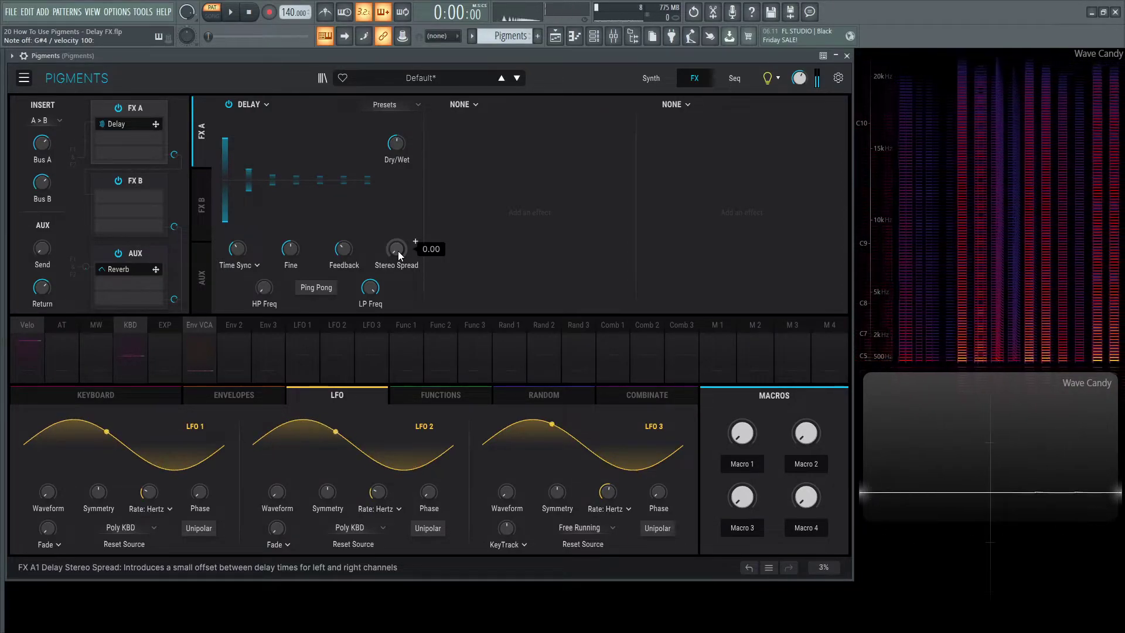
pyautogui.moveTo(399, 251); pyautogui.dragTo(406, 268)
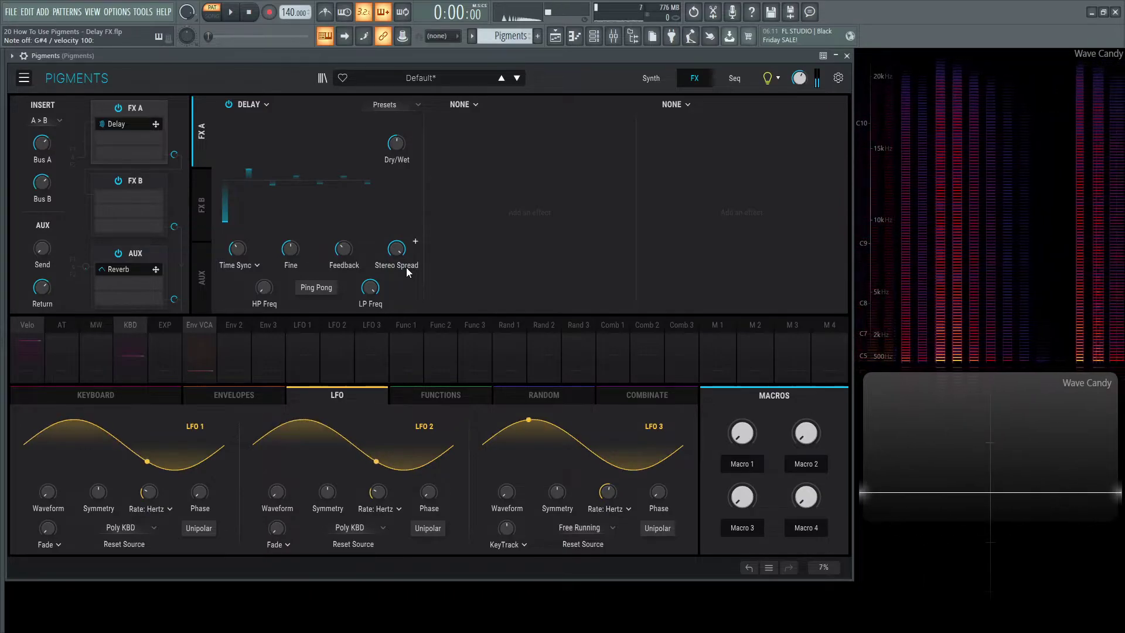
pyautogui.doubleClick(399, 251)
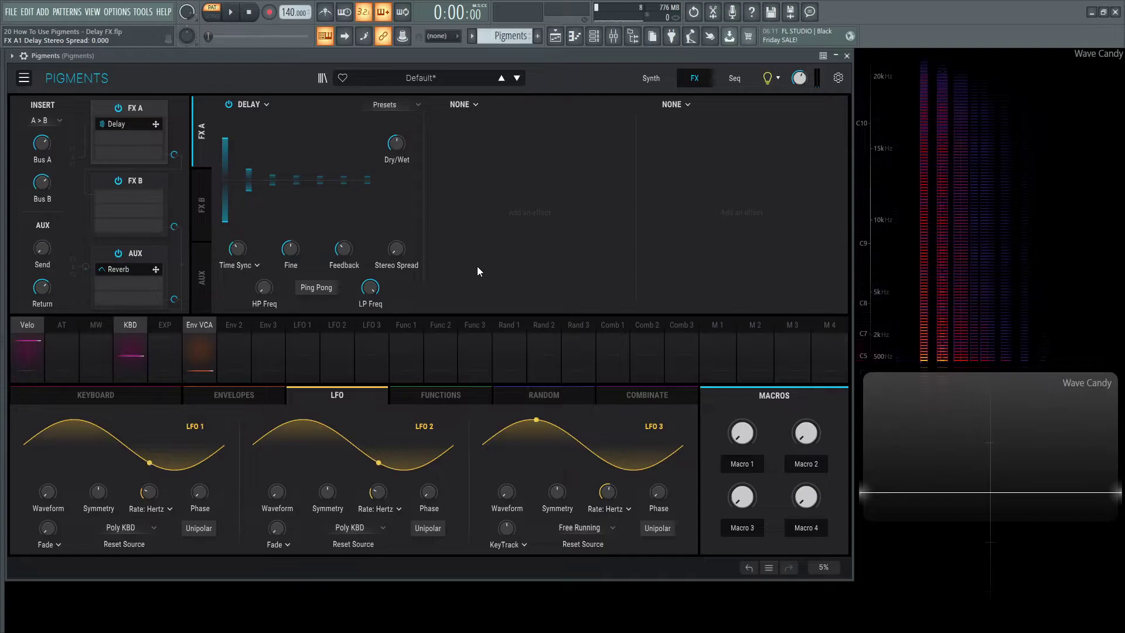
pyautogui.moveTo(265, 290)
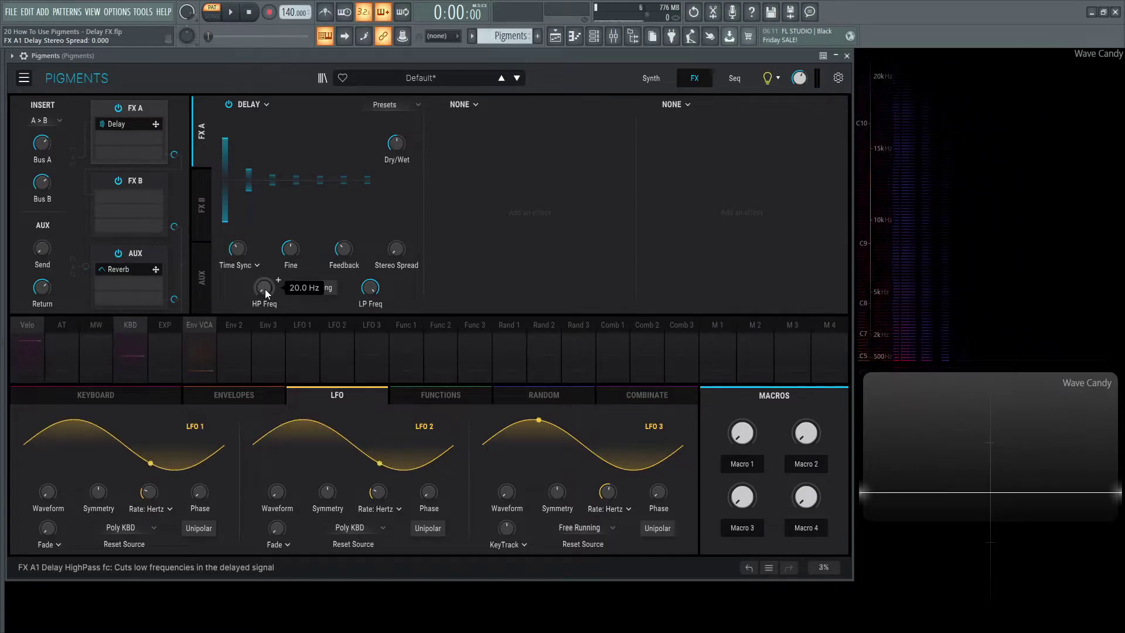
# Step: Sweep the delay's HP Freq up to 3393 Hz while playing notes, and return it to 20.0 Hz
pyautogui.scroll(10, 278, 281)
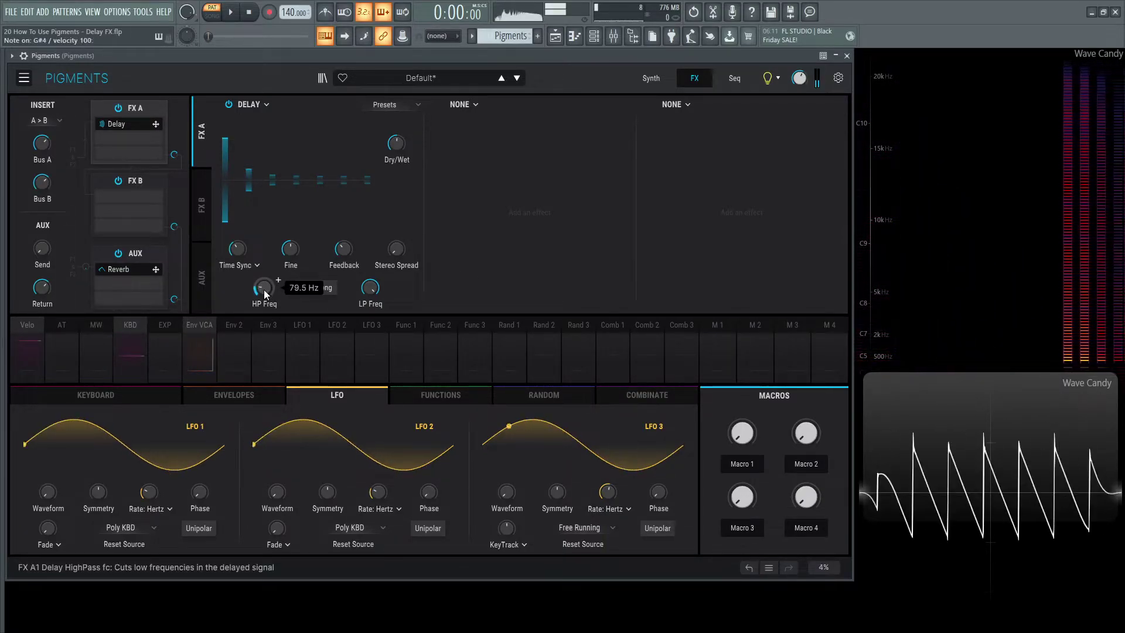
pyautogui.scroll(10, 279, 280)
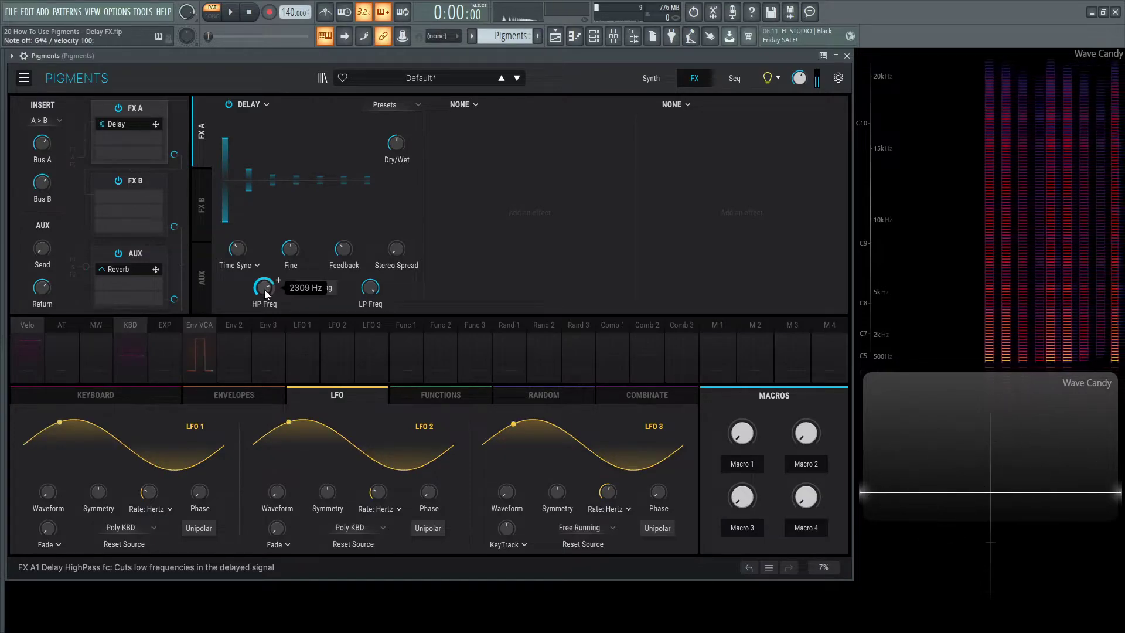
pyautogui.scroll(-3, 278, 280)
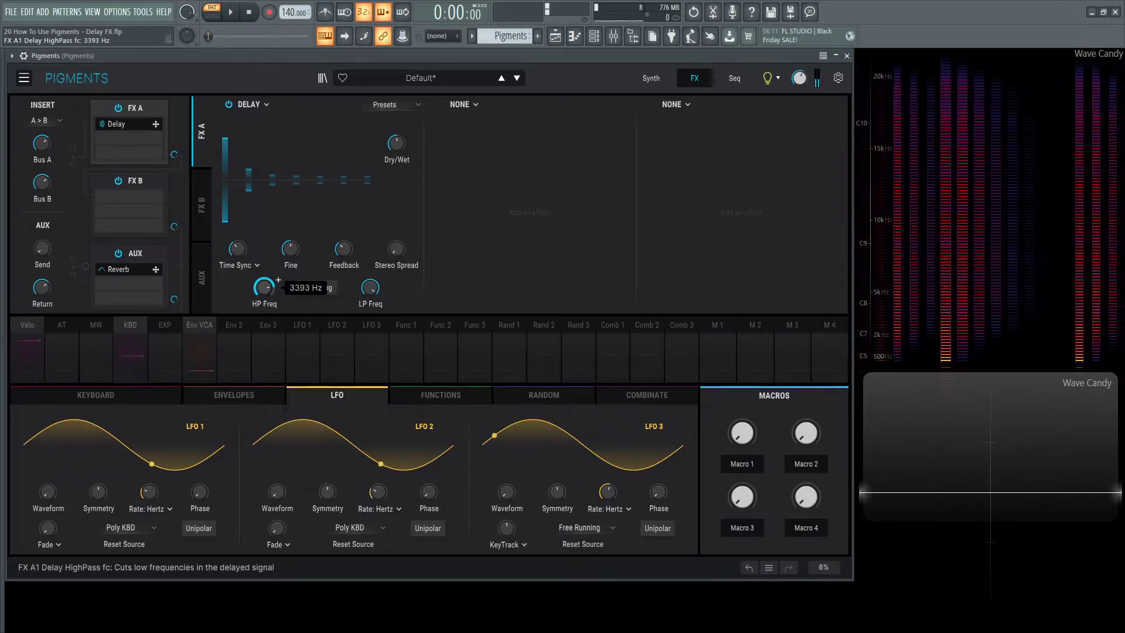
pyautogui.scroll(2, 267, 293)
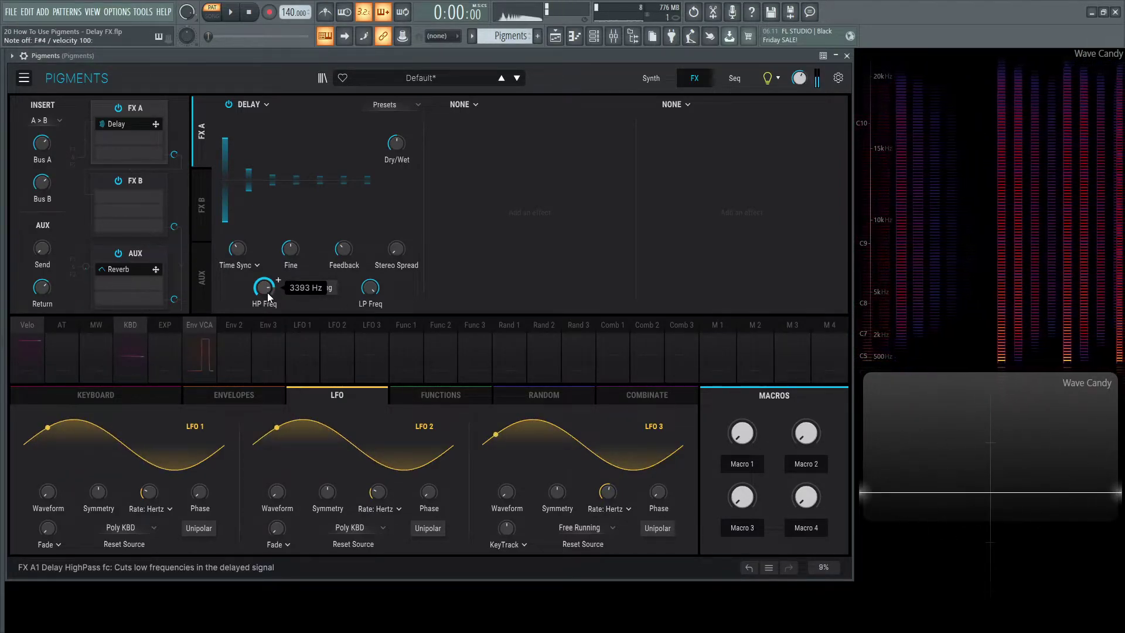
pyautogui.moveTo(267, 293); pyautogui.dragTo(264, 352)
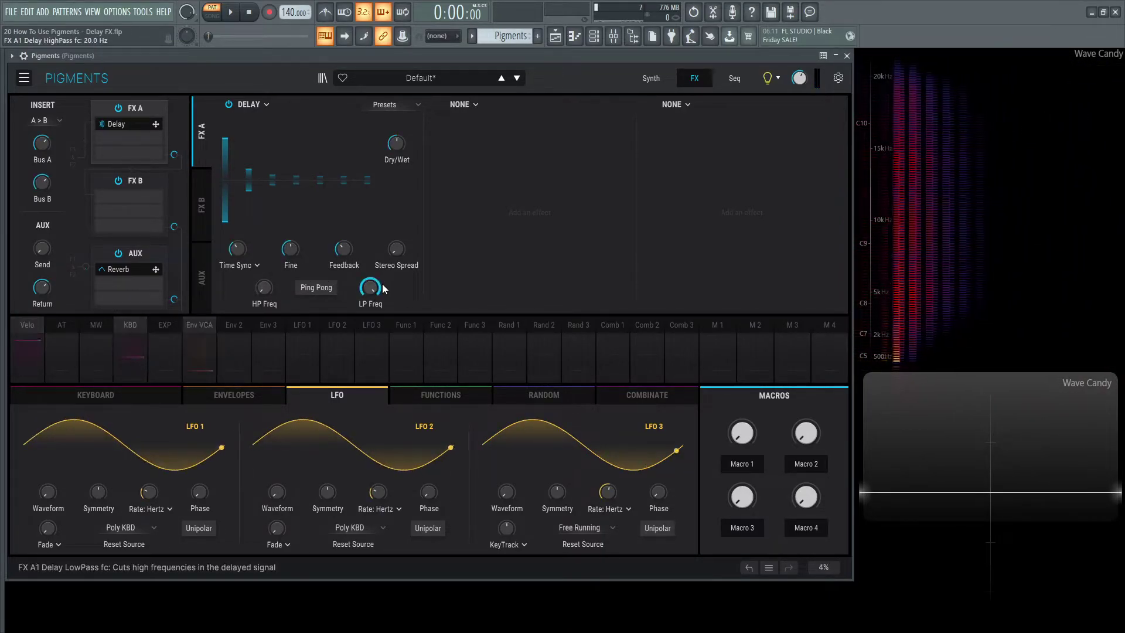
# Step: Try the delay's LP Freq at 20000 Hz and 2178 Hz while playing notes, and raise it back to maximum
pyautogui.moveTo(375, 300)
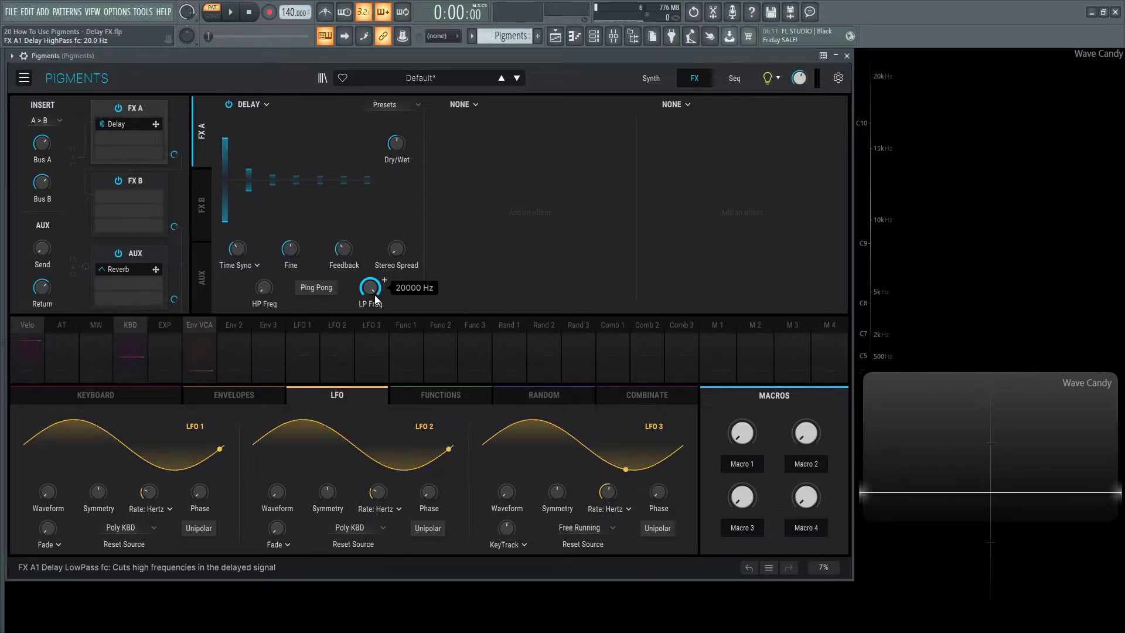
pyautogui.press('h')
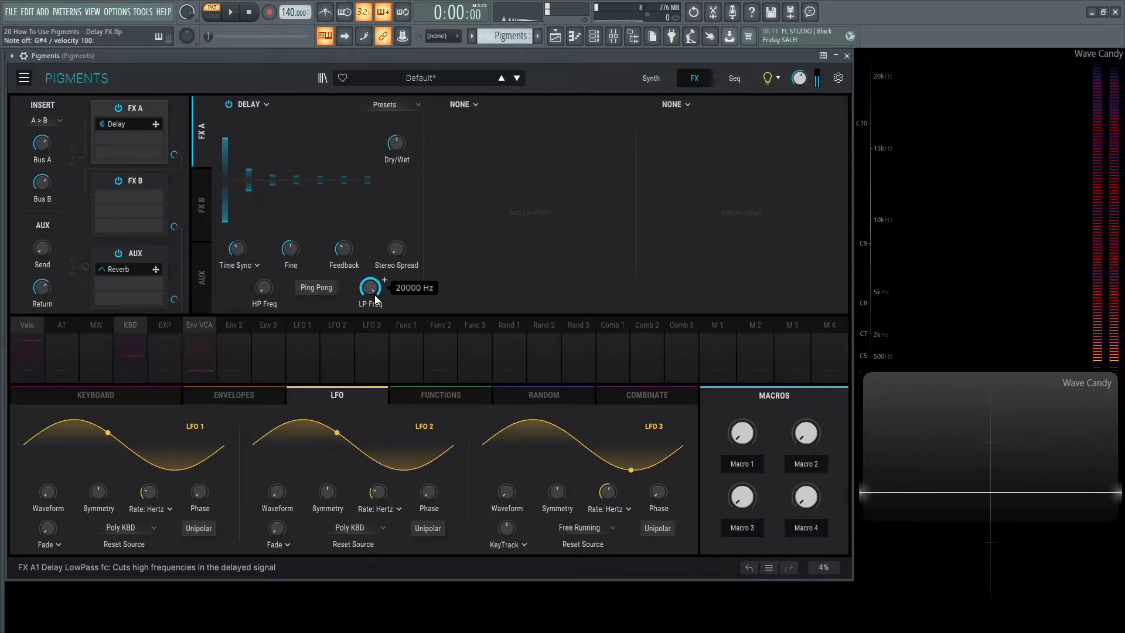
pyautogui.moveTo(375, 297)
pyautogui.mouseDown()
pyautogui.moveTo(375, 340)
pyautogui.moveTo(375, 293)
pyautogui.mouseUp()
pyautogui.press('h')
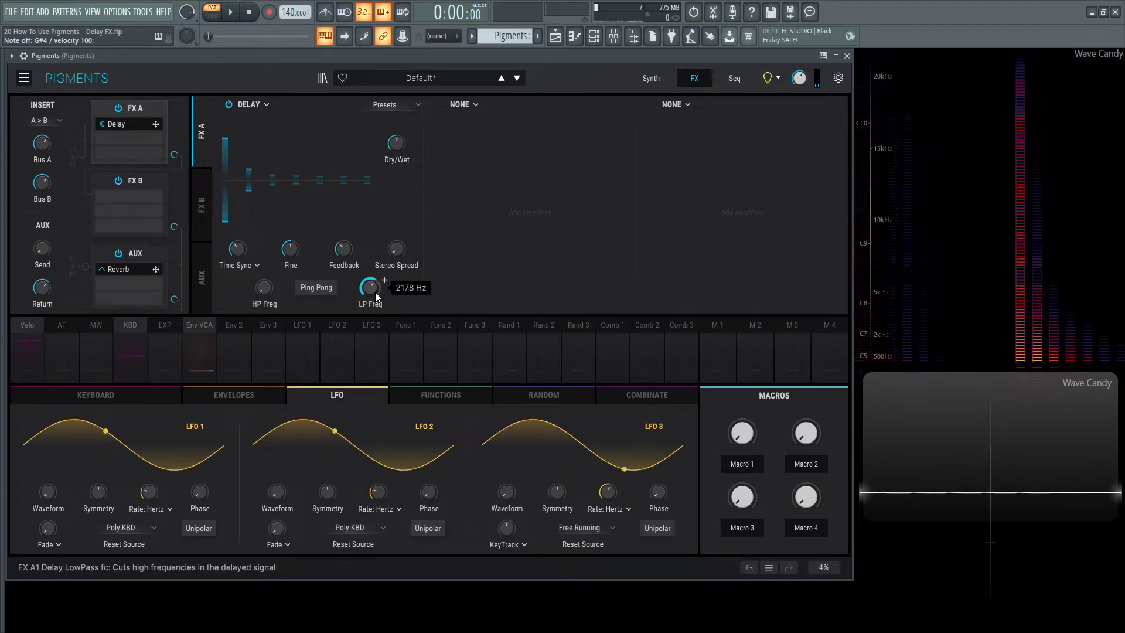
pyautogui.scroll(5, 375, 292)
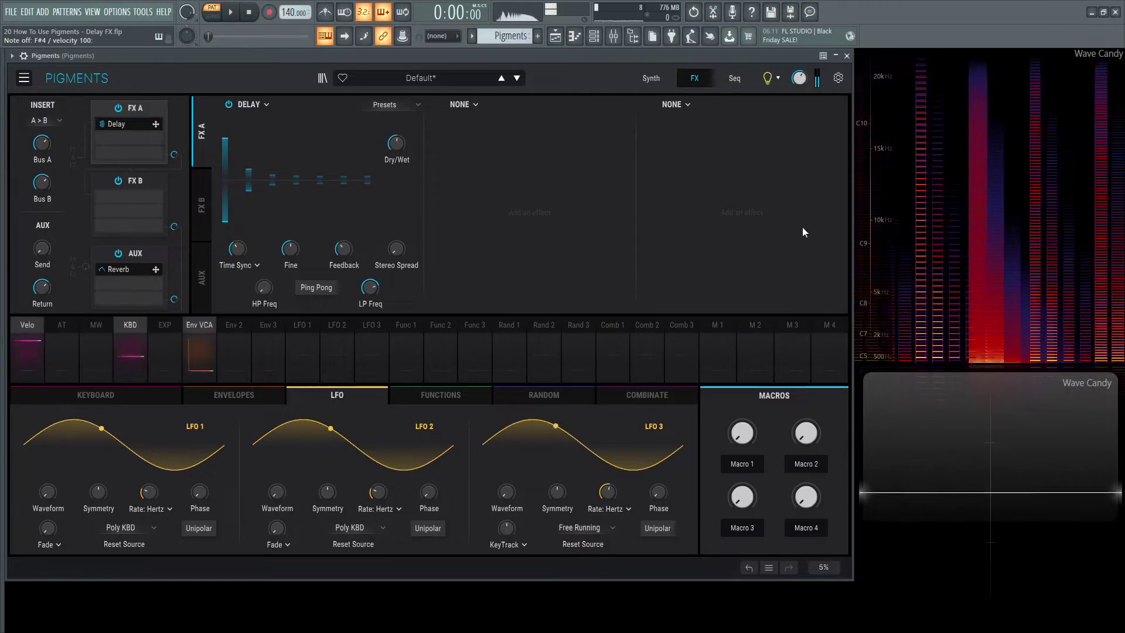
pyautogui.moveTo(372, 288); pyautogui.dragTo(372, 252)
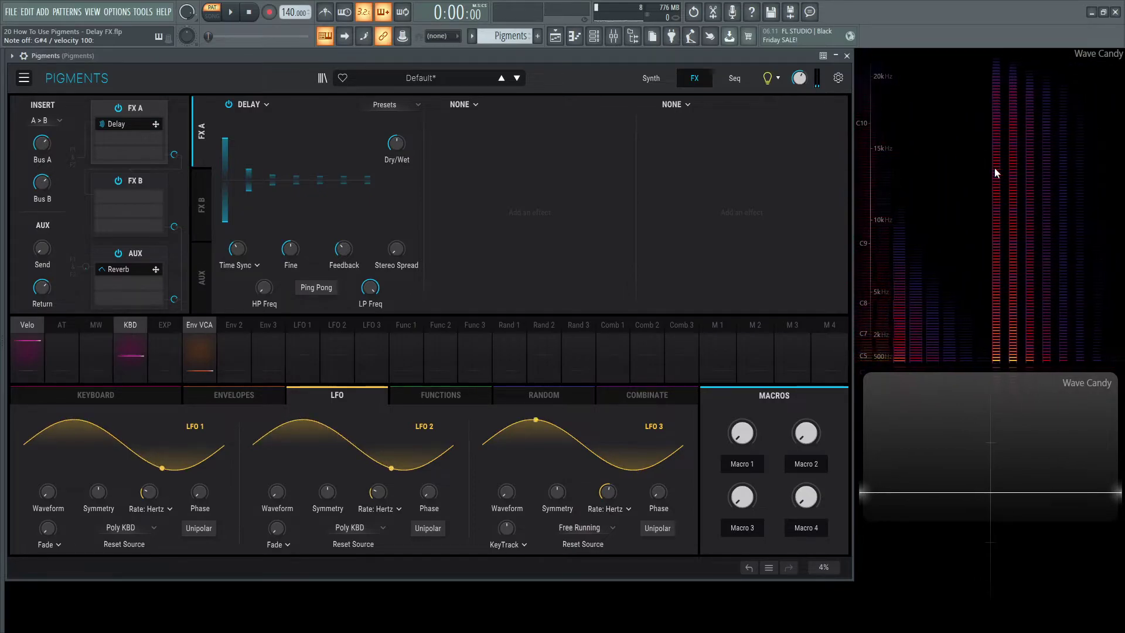
# Step: Try the delay's LP Freq at about 681 Hz while playing notes, and reset it to its default
pyautogui.press('c')
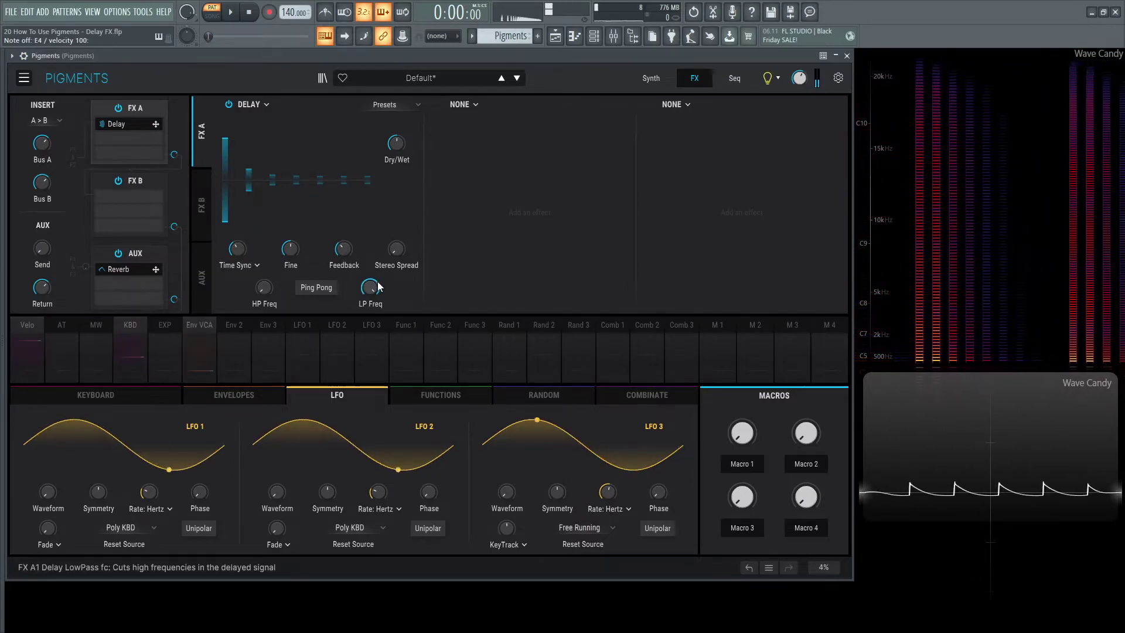
pyautogui.moveTo(378, 287); pyautogui.dragTo(375, 292)
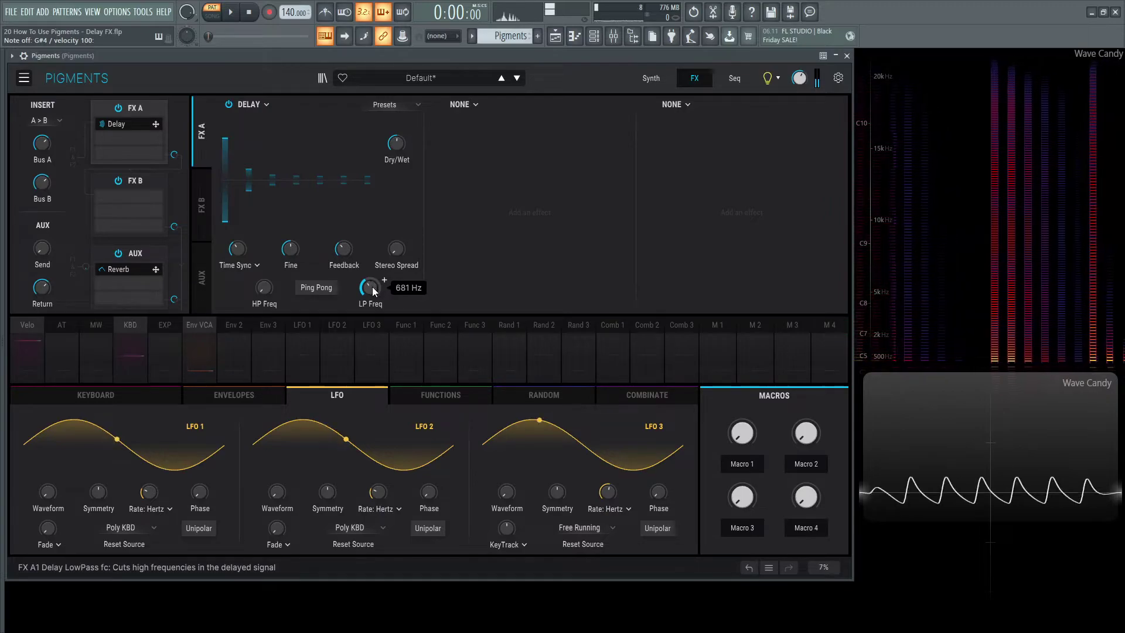
pyautogui.doubleClick(375, 291)
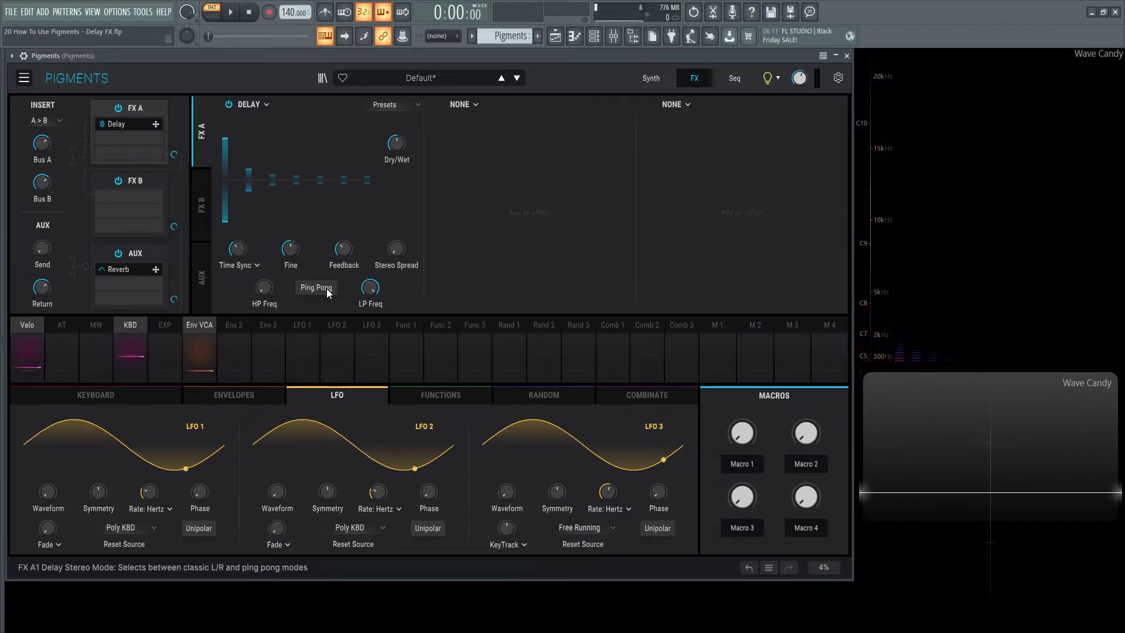
# Step: Compare the delay with Ping Pong on and off, playing a note after each switch
pyautogui.press('h')
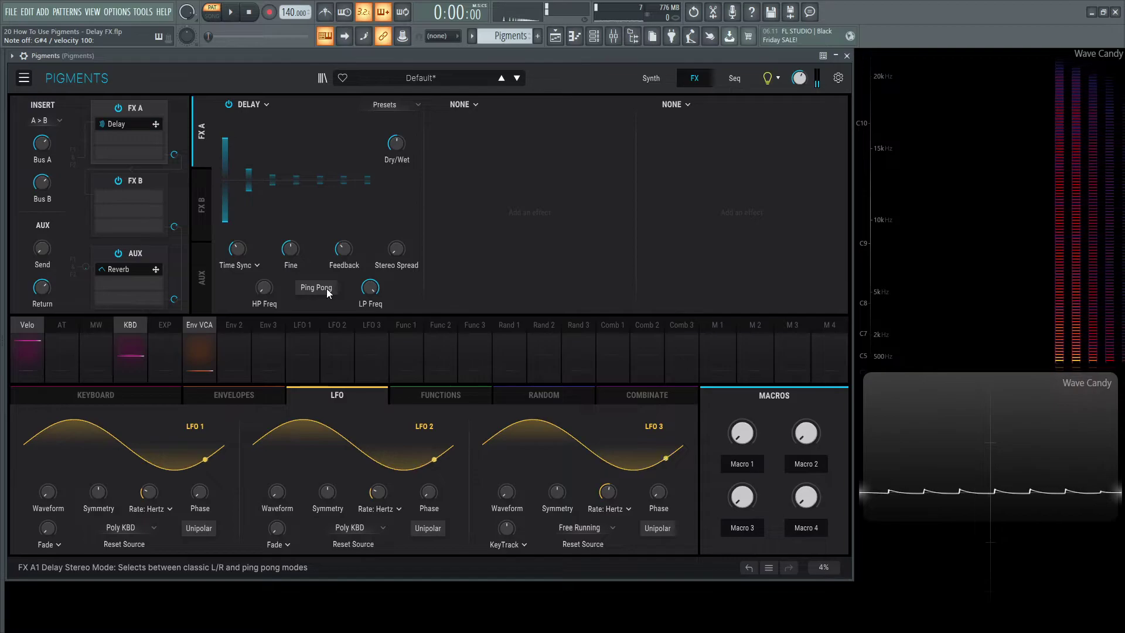
pyautogui.click(326, 288)
pyautogui.press('h')
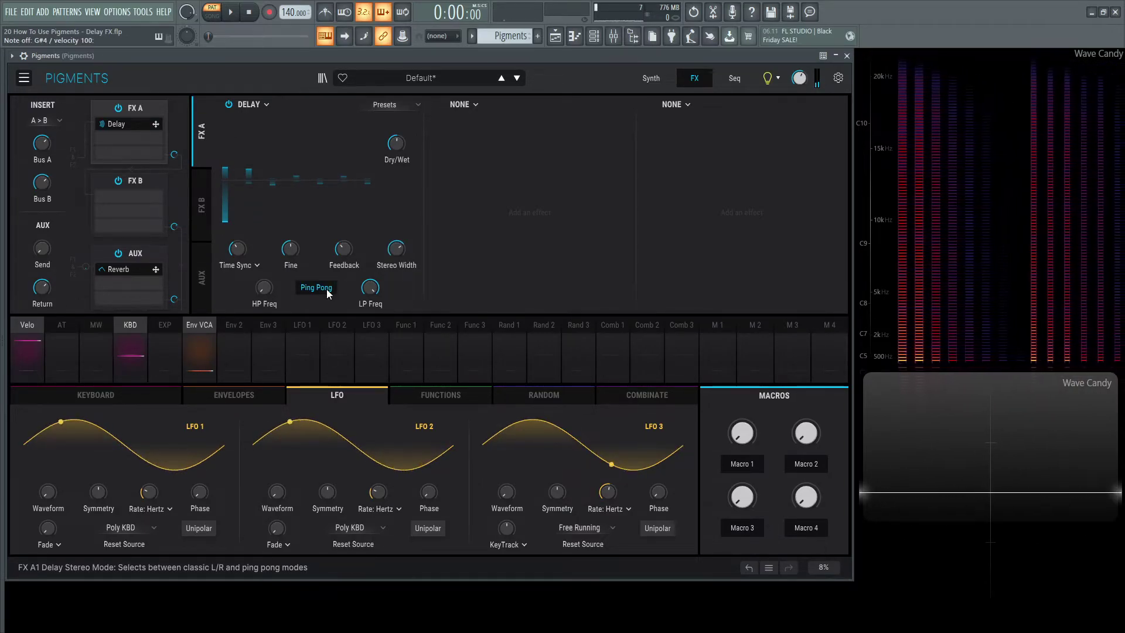
pyautogui.click(326, 290)
pyautogui.press('h')
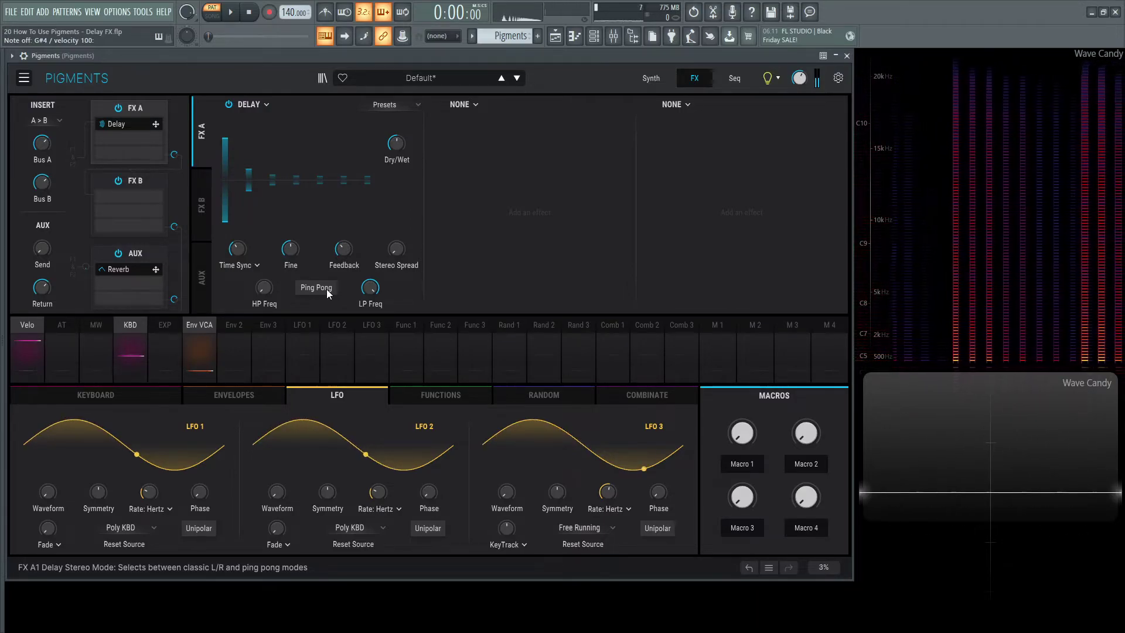
pyautogui.click(326, 289)
pyautogui.press('h')
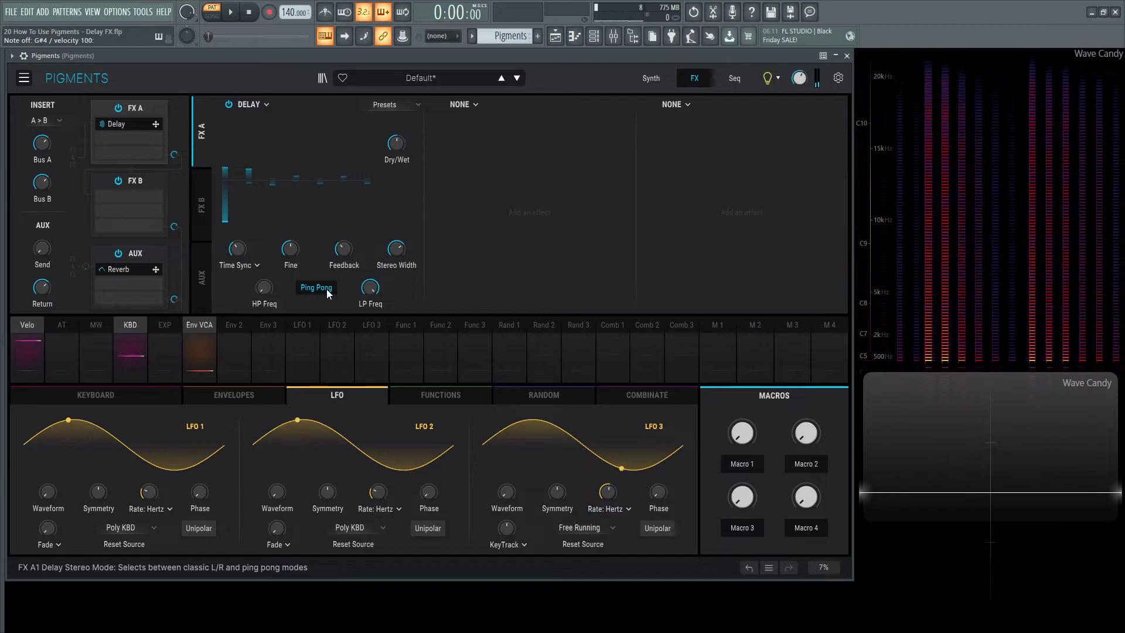
pyautogui.click(326, 290)
pyautogui.press('h')
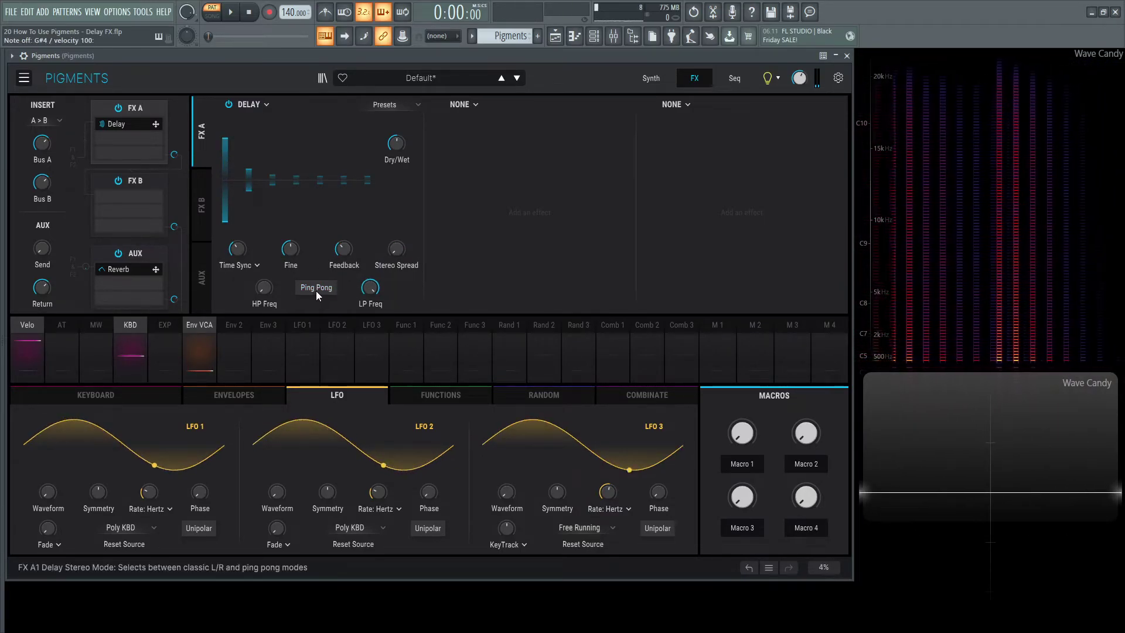
# Step: Turn on the delay's Ping Pong mode and raise Stereo Width from 0.00 to 1.00, comparing it with the regular mode
pyautogui.click(318, 291)
pyautogui.click(318, 291)
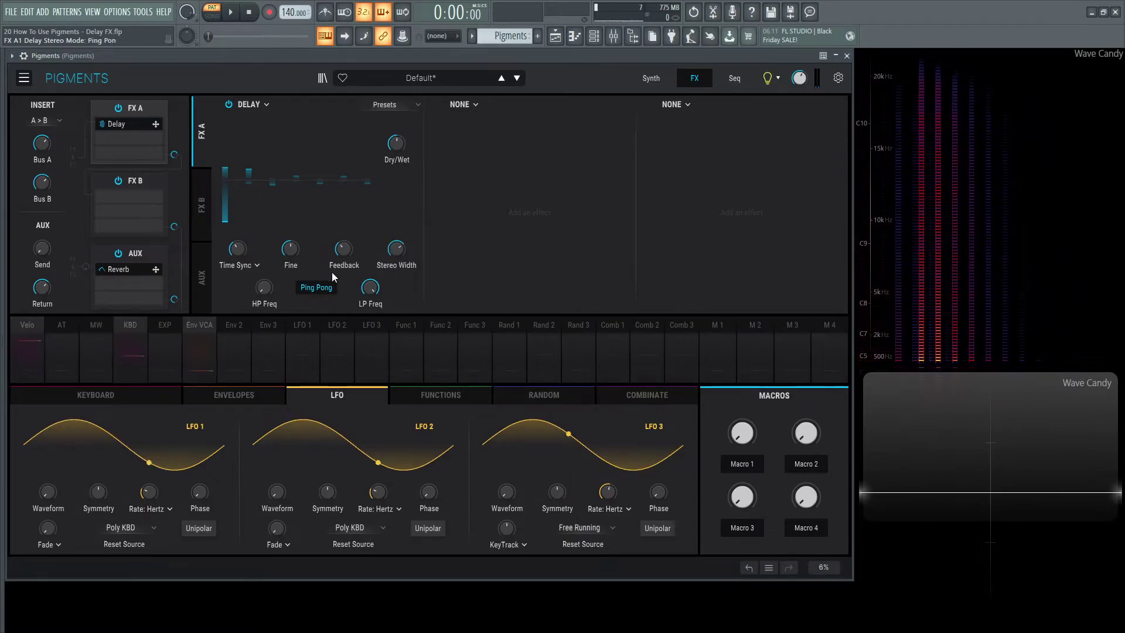
pyautogui.click(319, 288)
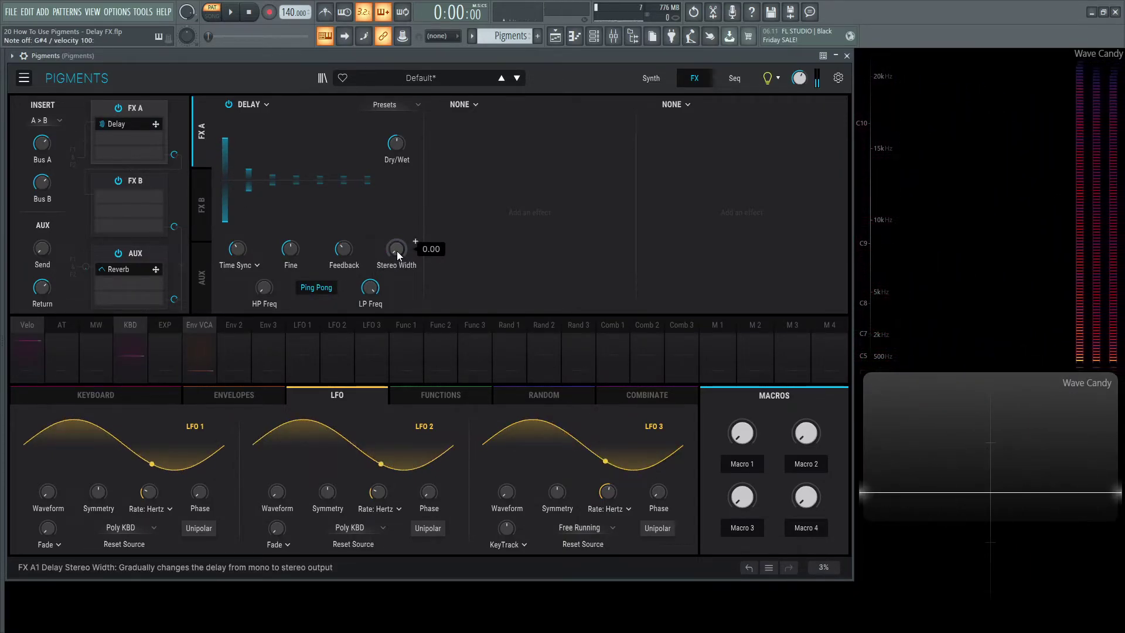
pyautogui.moveTo(396, 251); pyautogui.dragTo(397, 228)
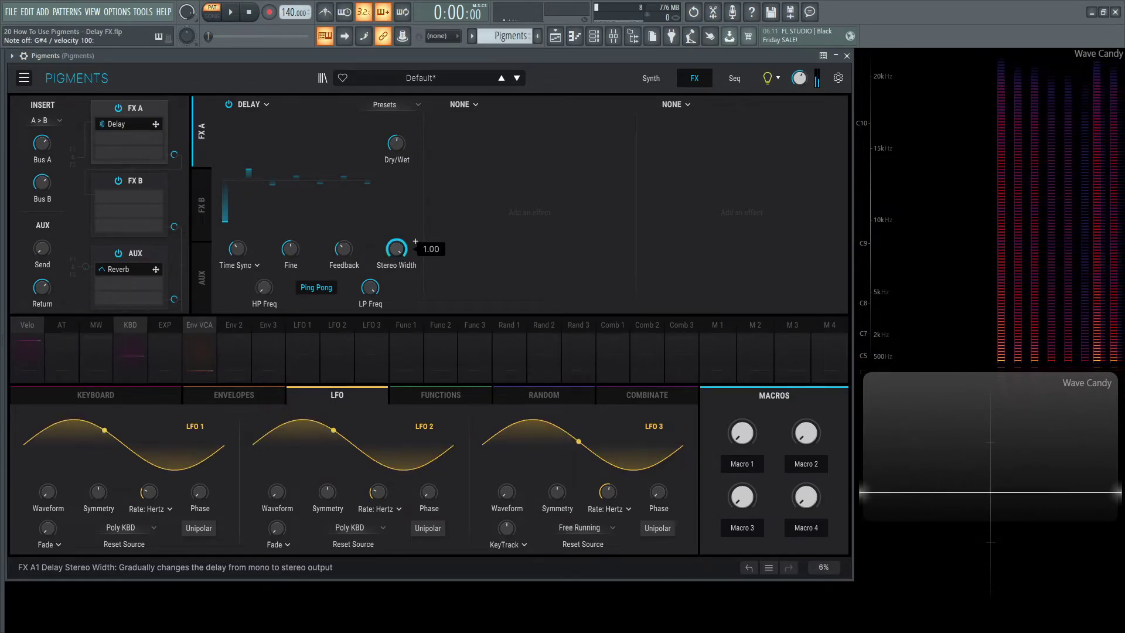
pyautogui.click(326, 288)
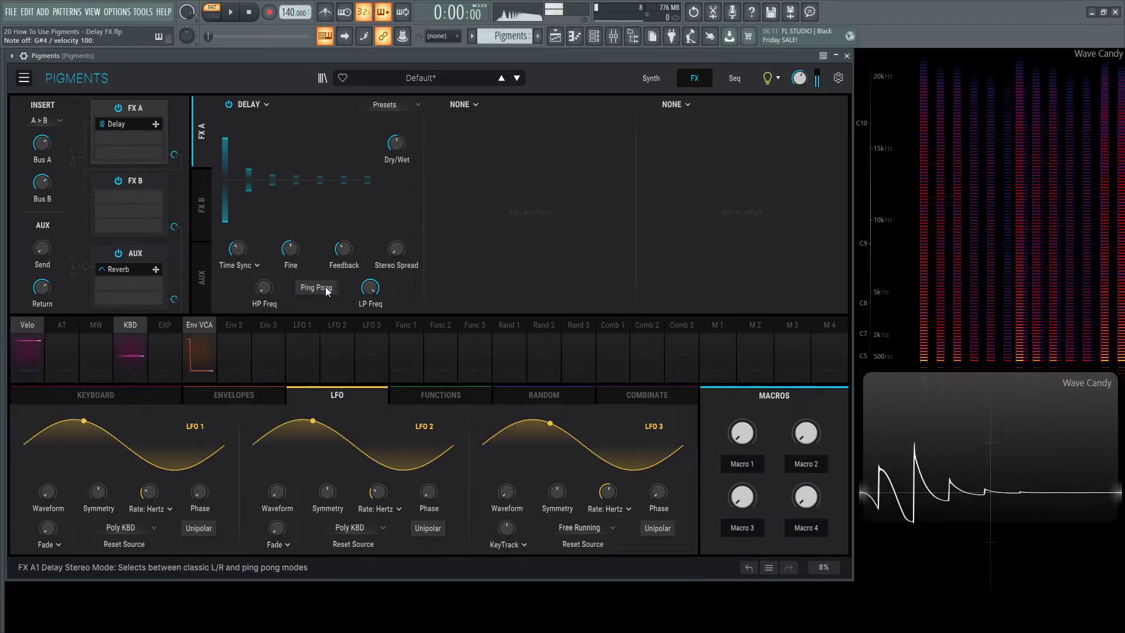
pyautogui.click(326, 289)
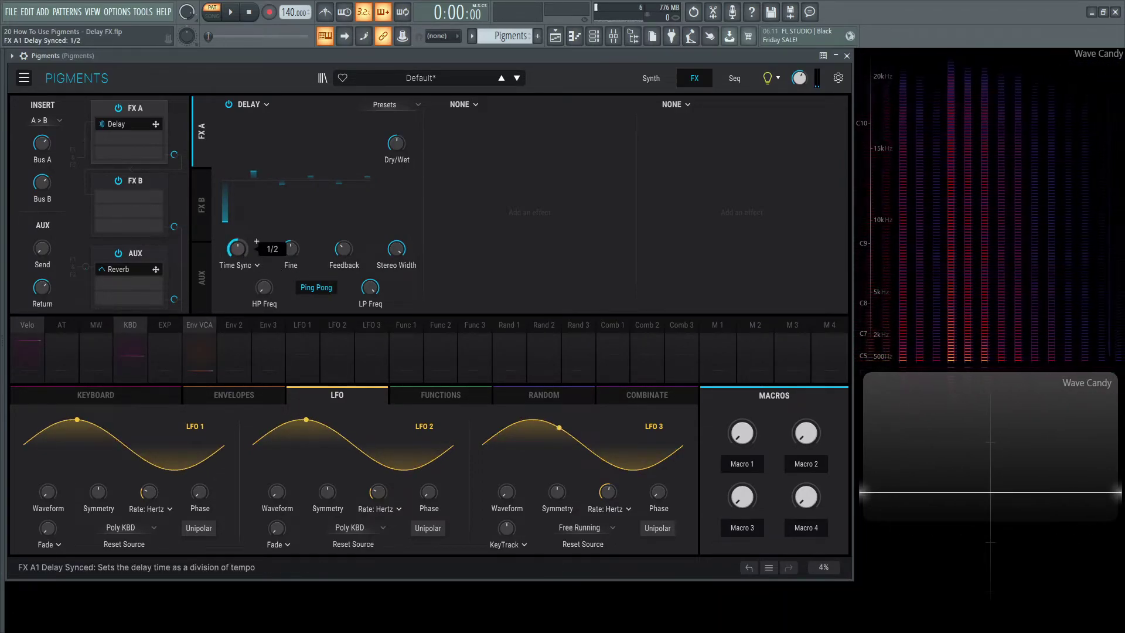
# Step: Raise the delay's Feedback to about 0.608 and lower LP Freq to 3320 Hz while playing notes
pyautogui.moveTo(341, 254); pyautogui.dragTo(340, 231)
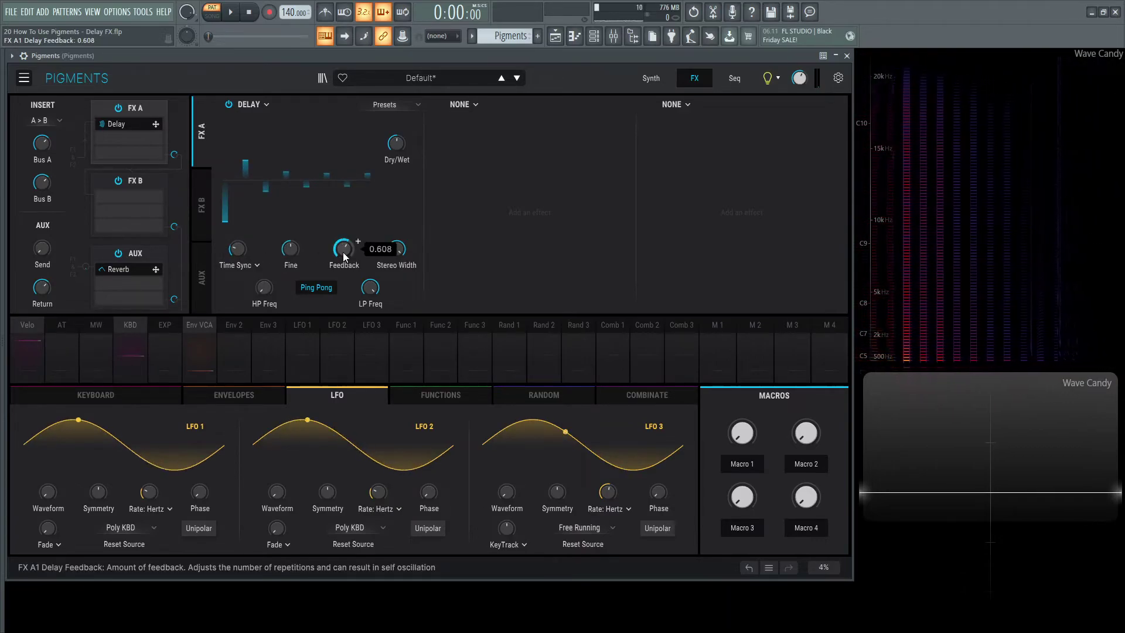
pyautogui.press('h')
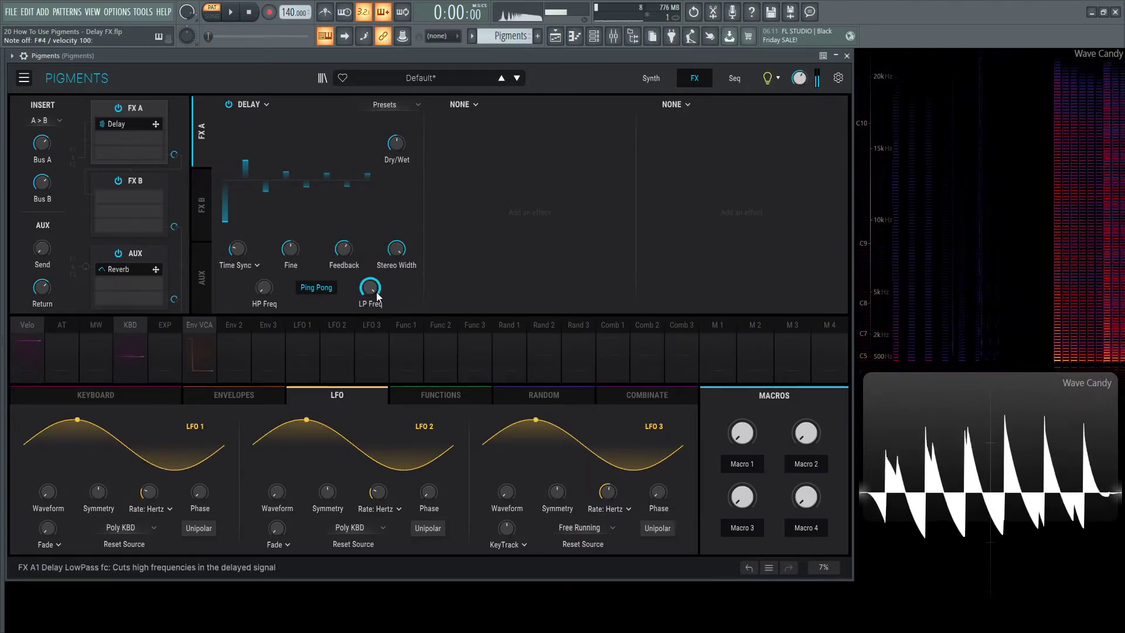
pyautogui.moveTo(374, 289); pyautogui.dragTo(374, 322)
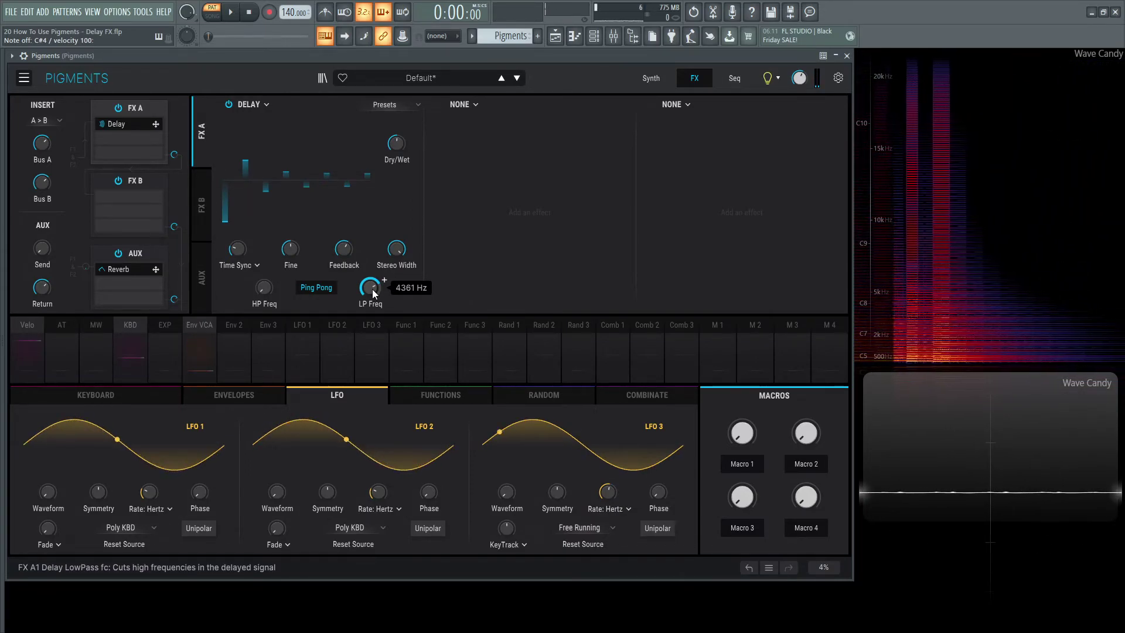
pyautogui.moveTo(373, 289); pyautogui.dragTo(376, 302)
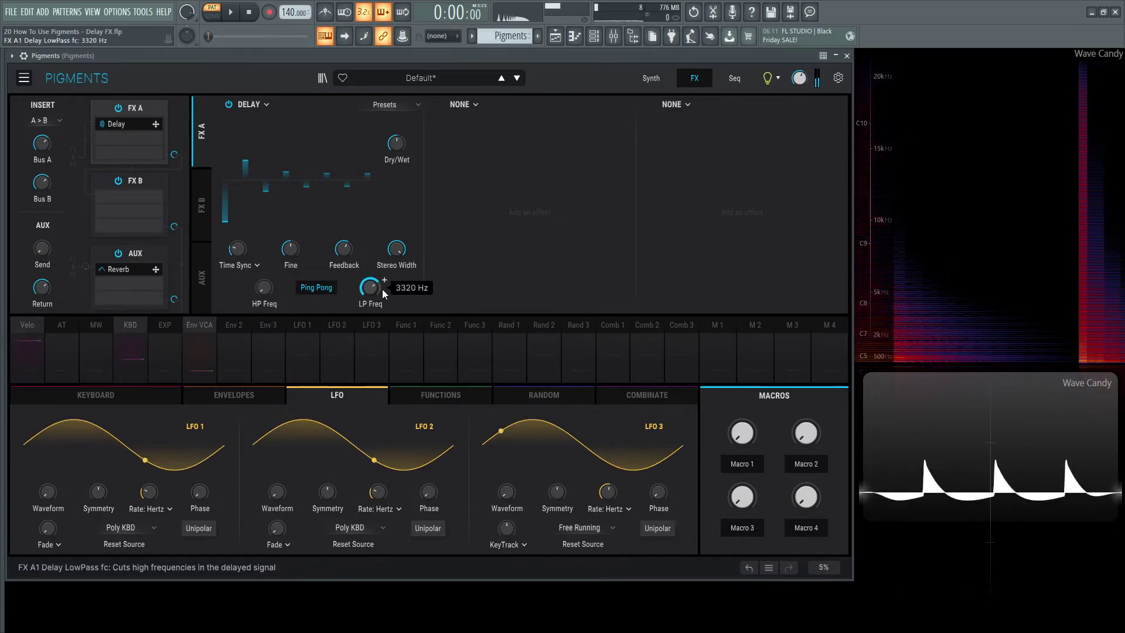
# Step: Set Engine 1's unison to 6 voices, lower the master volume to about -19 dB, and return to the effects page
pyautogui.click(670, 76)
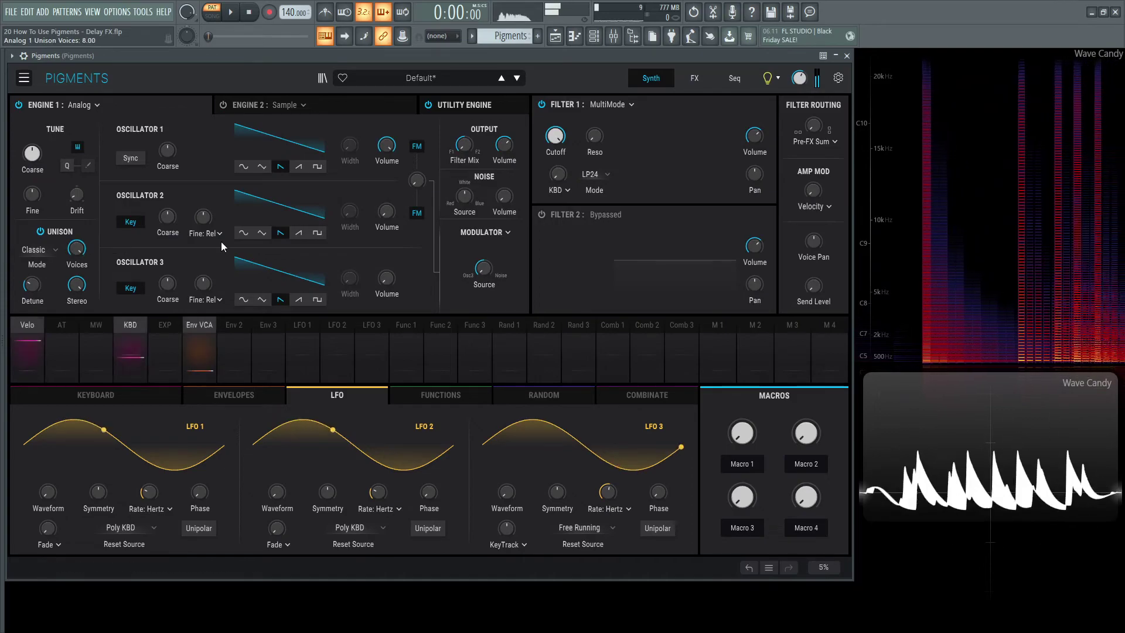
pyautogui.moveTo(806, 80); pyautogui.dragTo(805, 79)
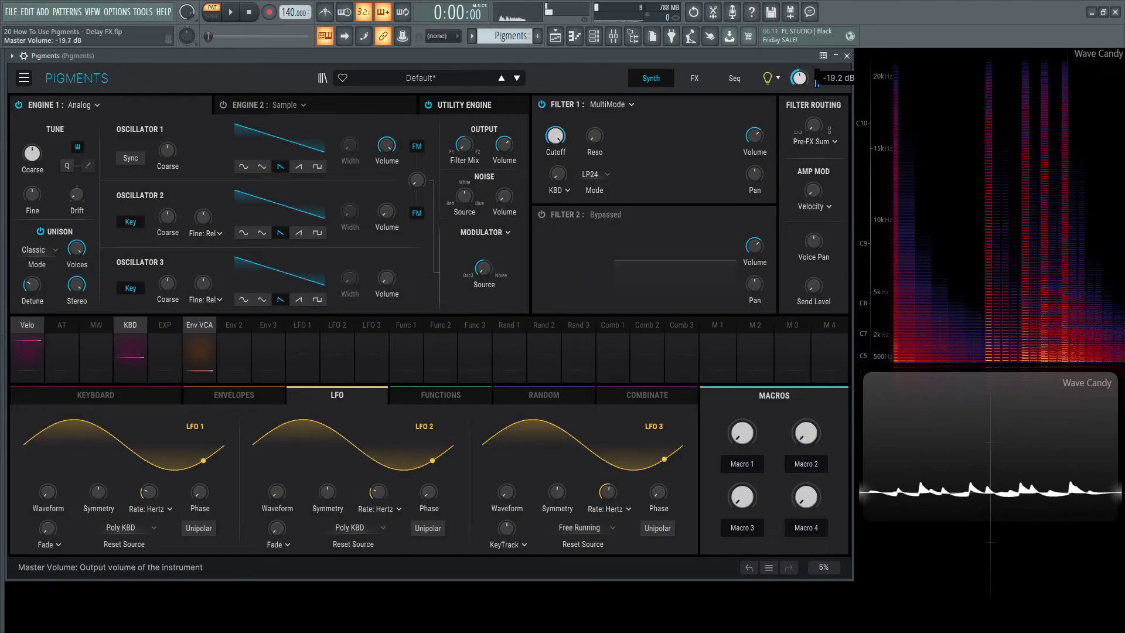
pyautogui.click(695, 80)
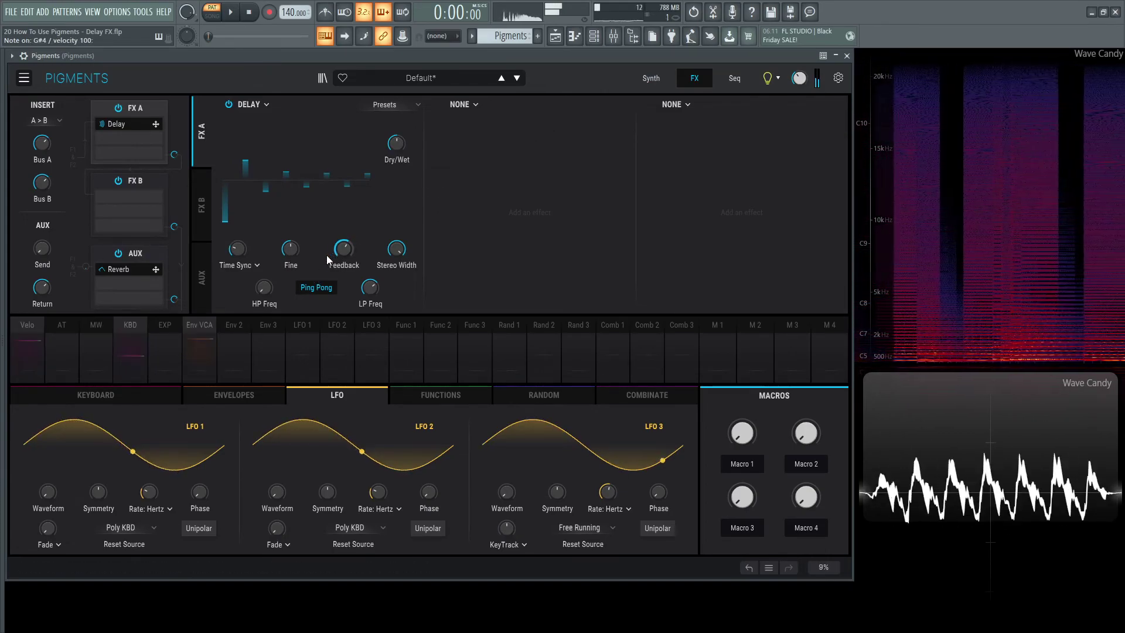
# Step: Look over the effect types offered for the first FX A slot, keeping Delay selected
pyautogui.moveTo(392, 147)
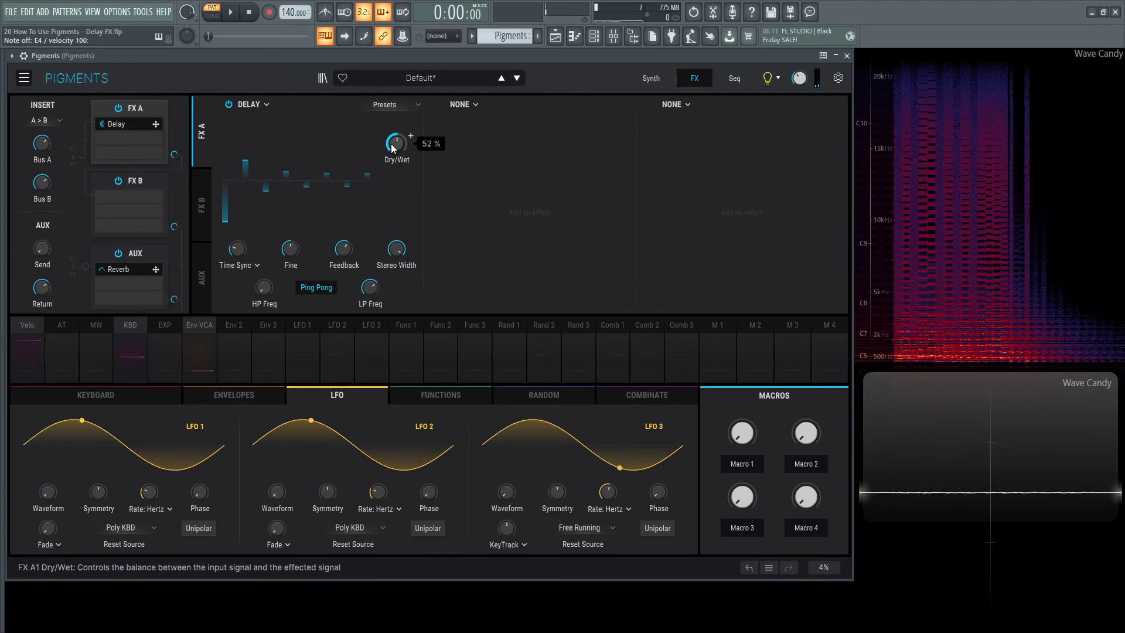
pyautogui.click(258, 105)
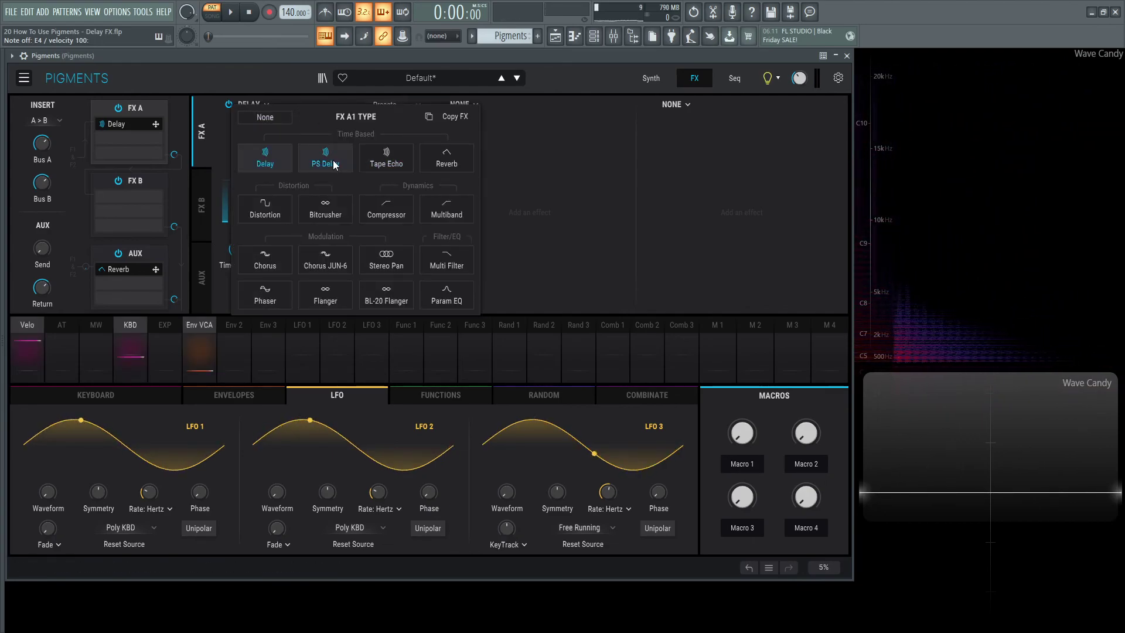
pyautogui.click(557, 170)
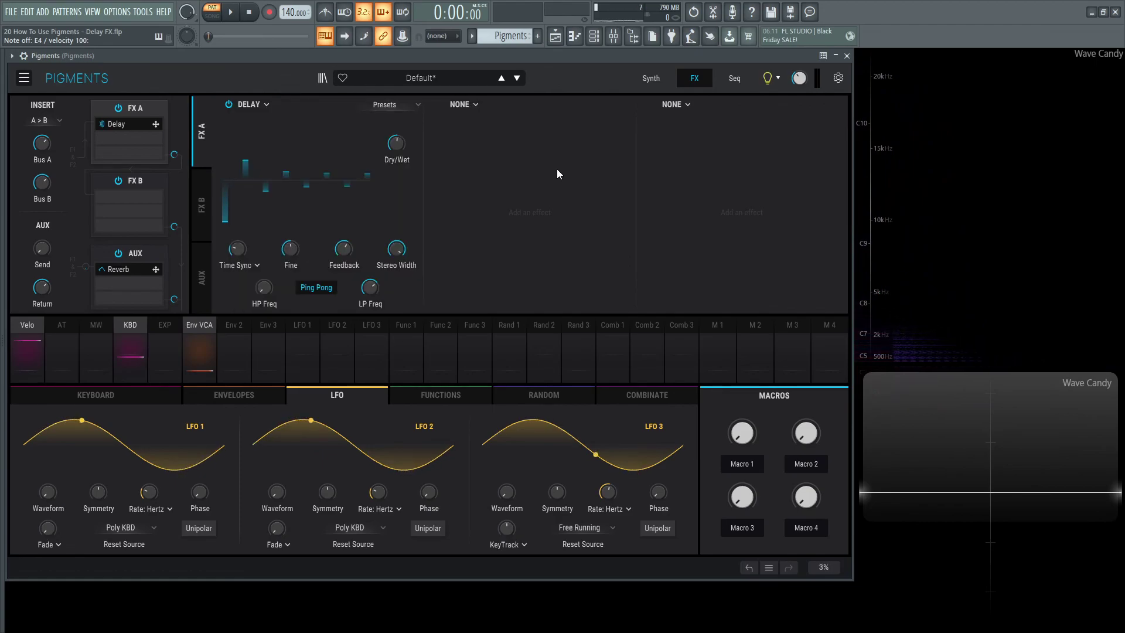